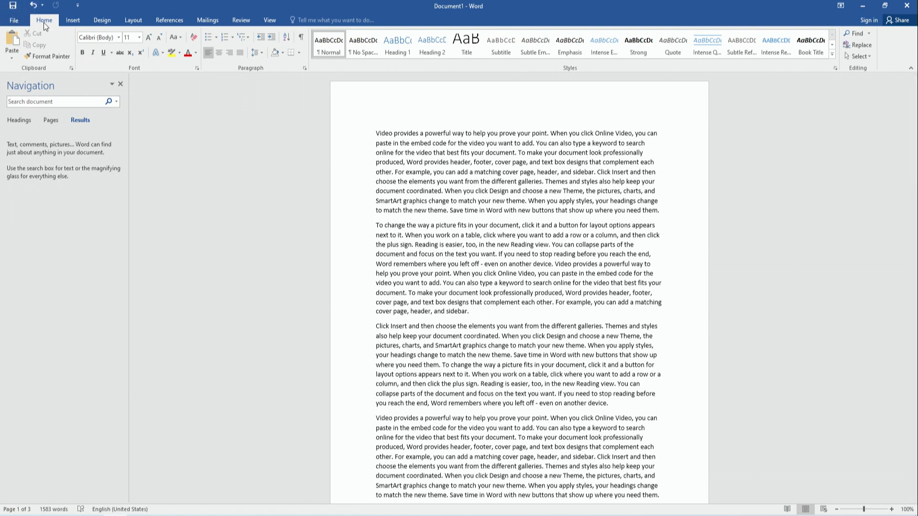
# Search the document for "video" and look through the highlighted matches across its pages.
pyautogui.click(855, 36)
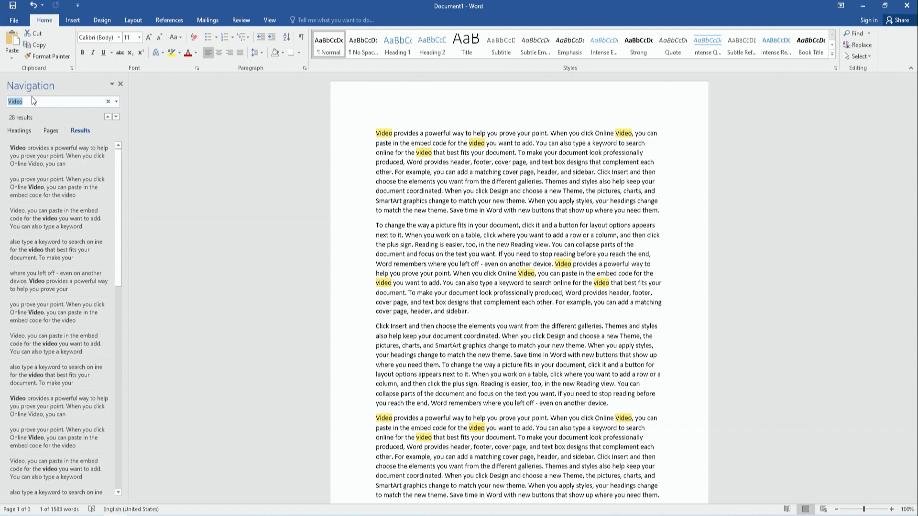
pyautogui.press('BackSpace')
pyautogui.write('vi')
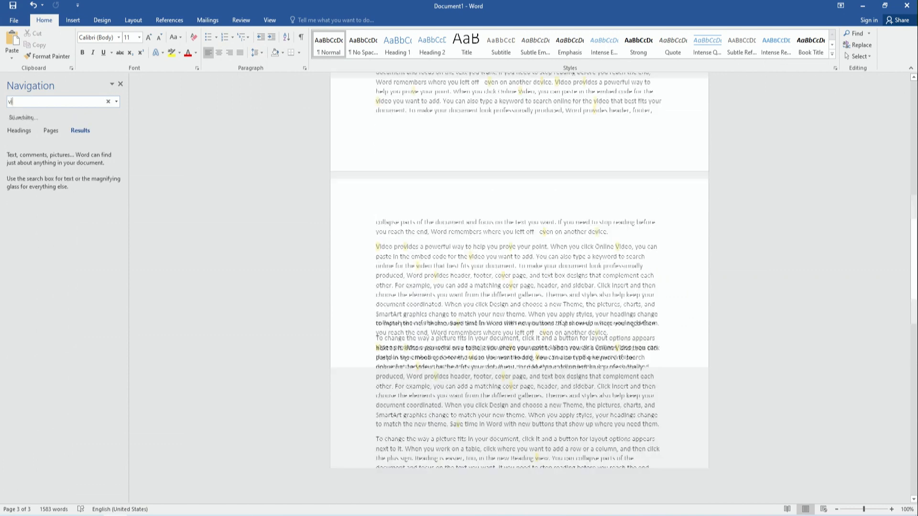
pyautogui.write('deo')
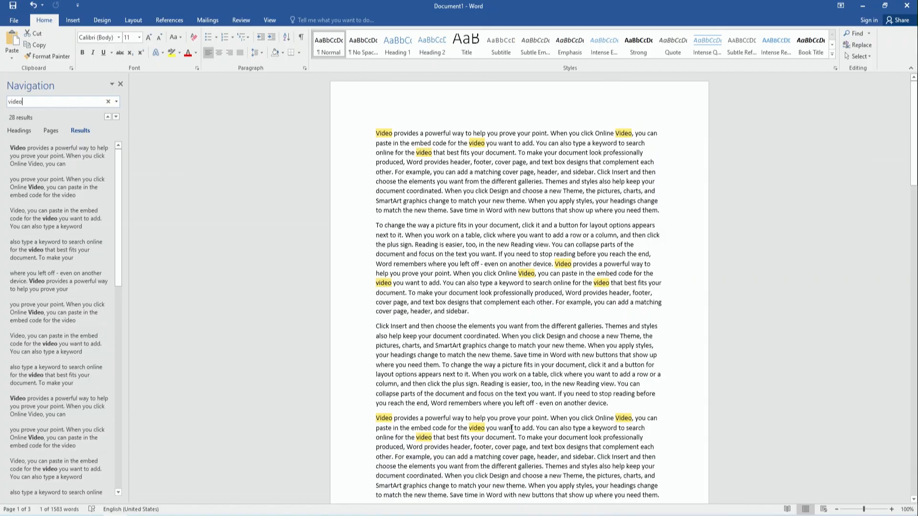
pyautogui.scroll(-3, 500, 299)
pyautogui.scroll(-15, 511, 429)
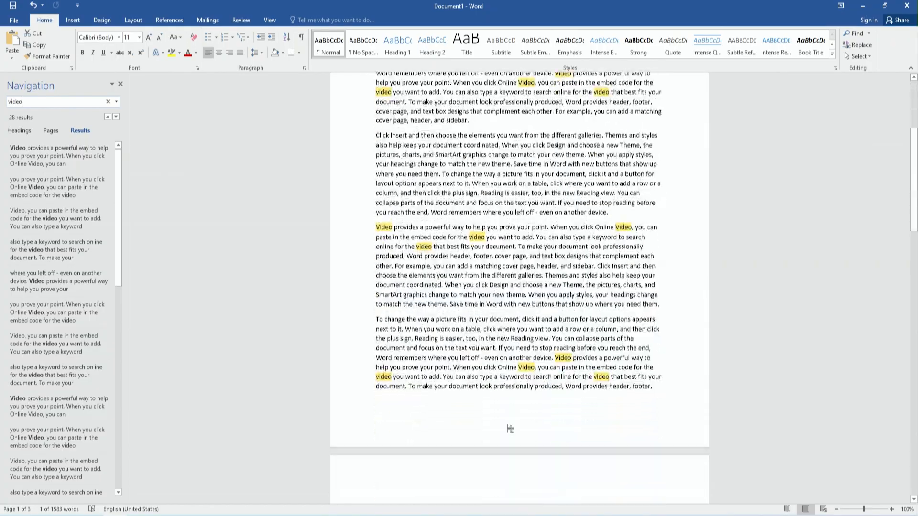
pyautogui.scroll(-6, 512, 429)
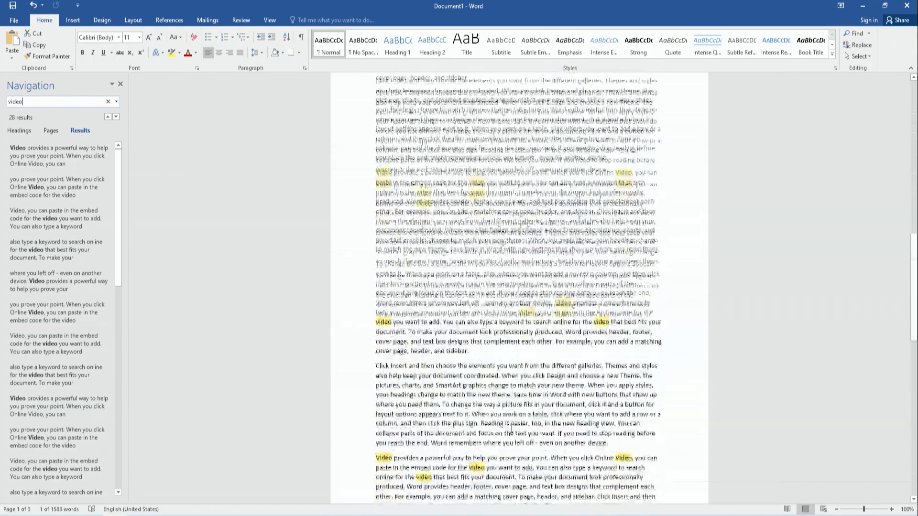
pyautogui.scroll(-12, 511, 429)
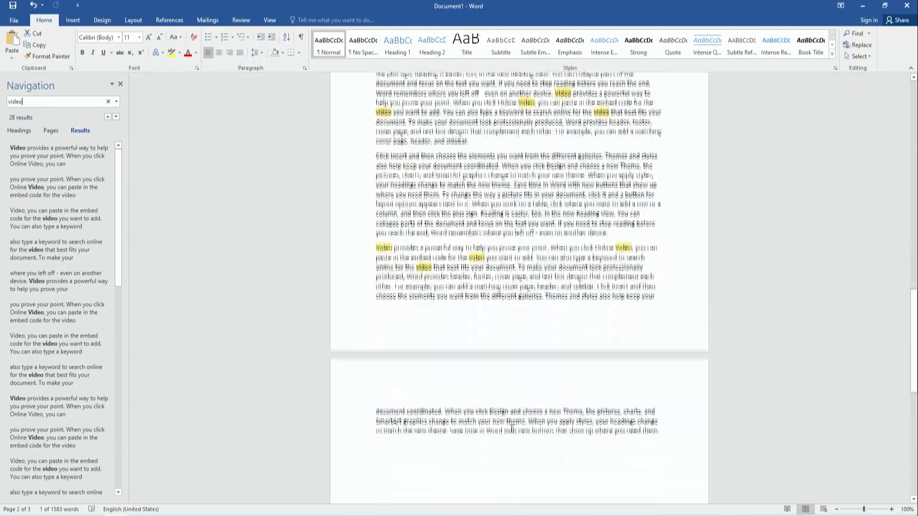
pyautogui.scroll(5, 512, 429)
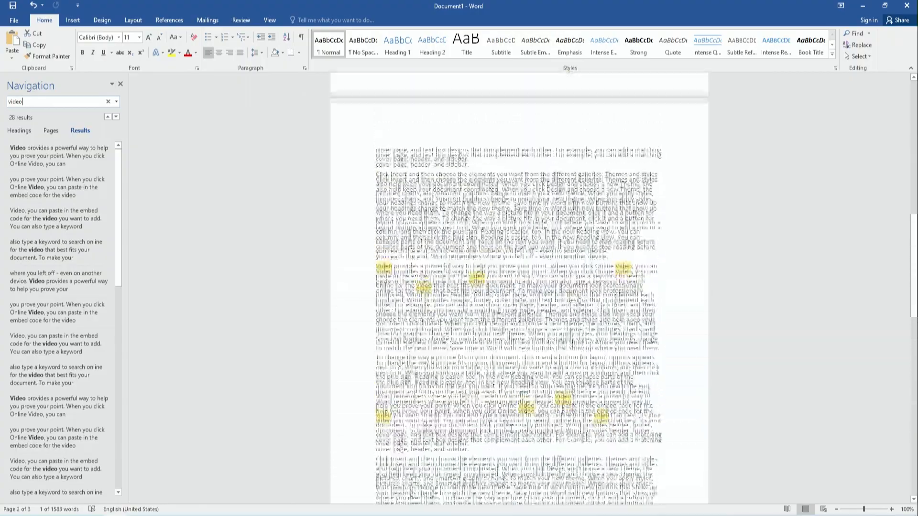
pyautogui.scroll(10, 512, 429)
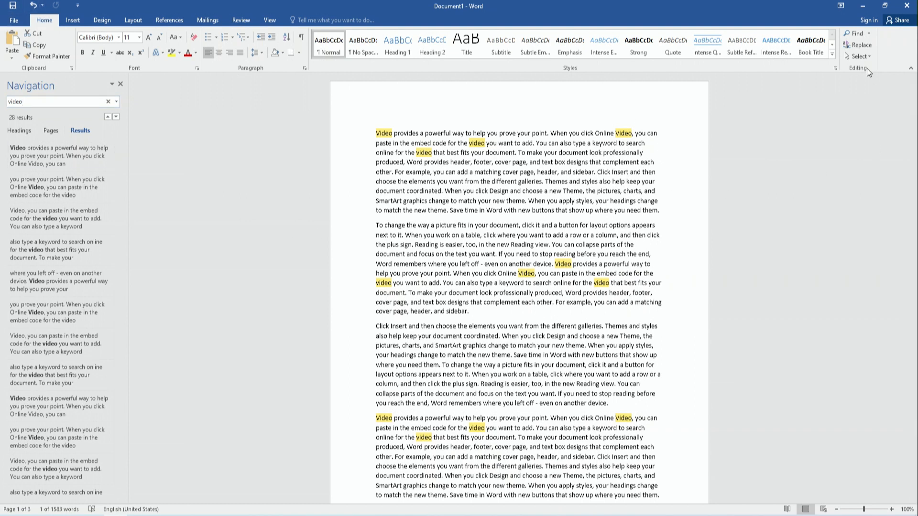
# Replace all occurrences of "video" in the document with "Audio" and close Find and Replace.
pyautogui.click(861, 45)
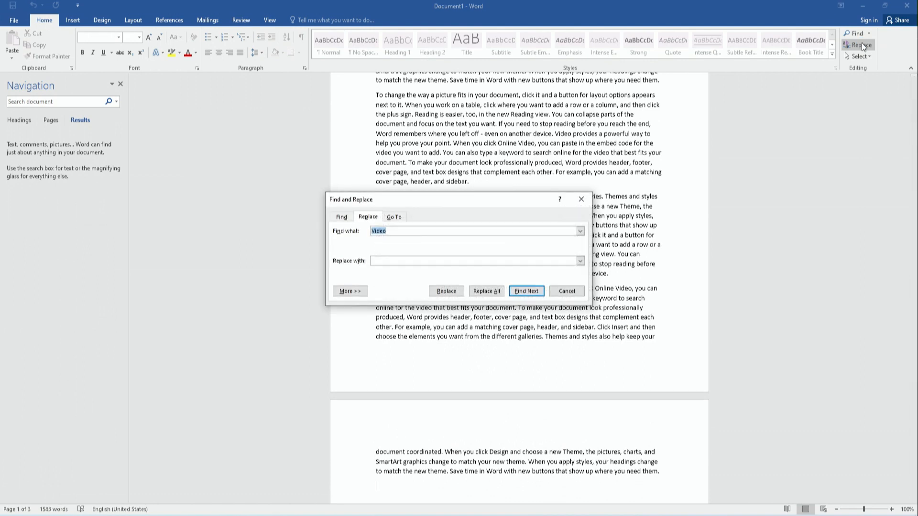
pyautogui.moveTo(403, 203); pyautogui.dragTo(451, 136)
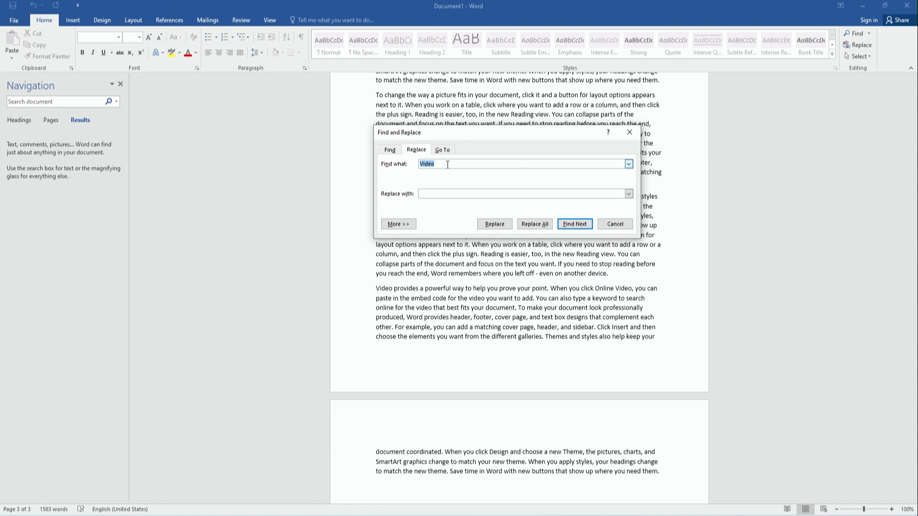
pyautogui.press('BackSpace')
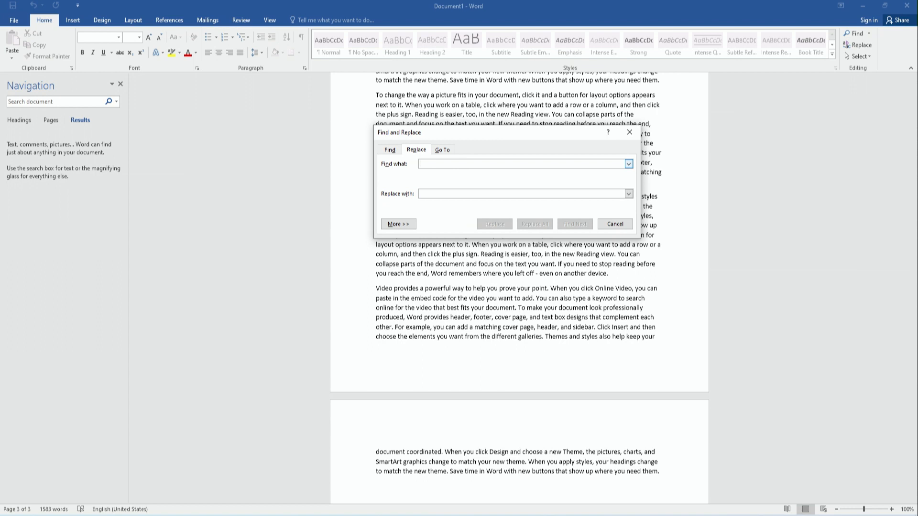
pyautogui.write('video')
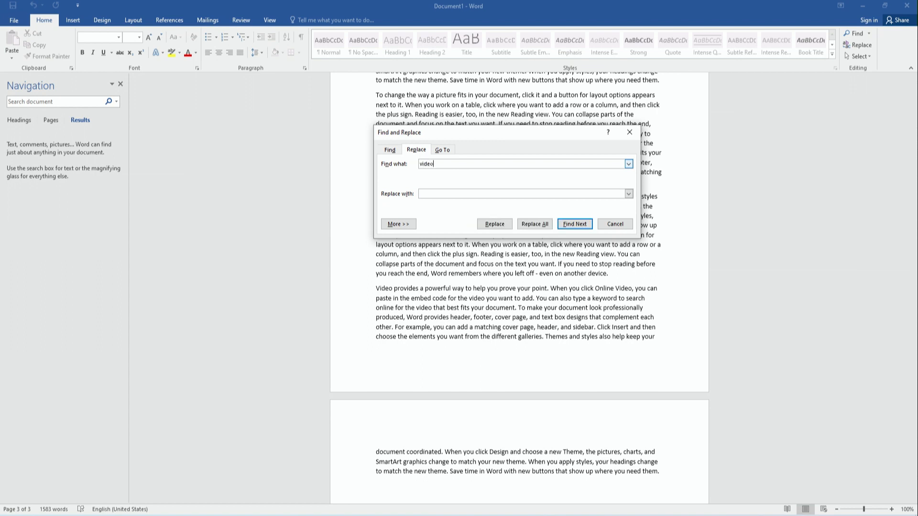
pyautogui.click(451, 192)
pyautogui.write('Audio')
pyautogui.moveTo(516, 137); pyautogui.dragTo(525, 224)
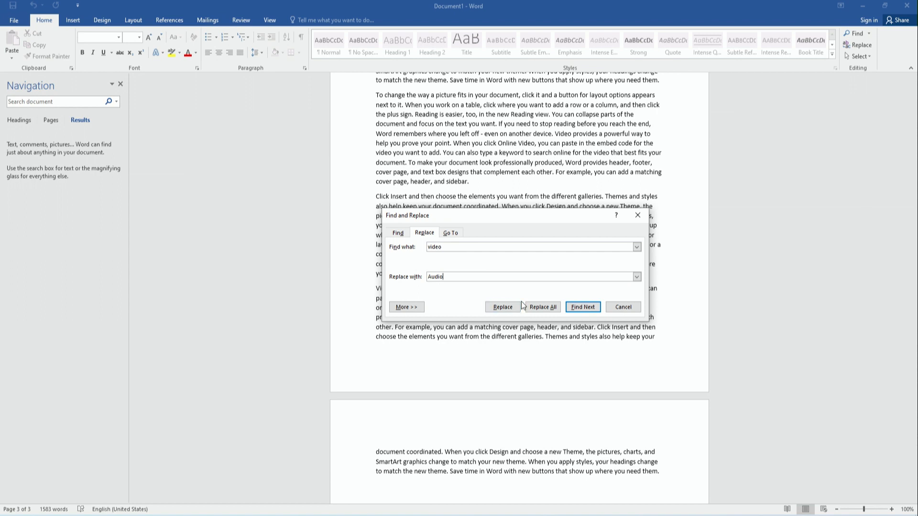
pyautogui.click(552, 311)
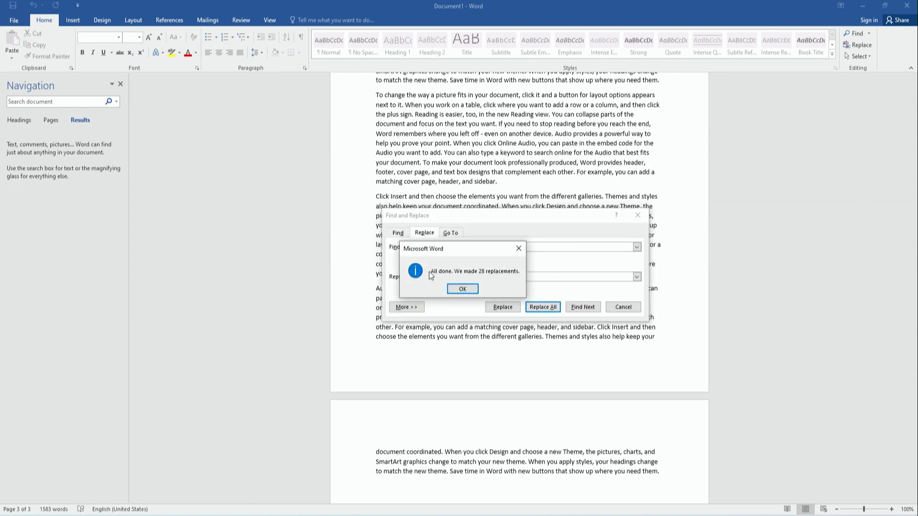
pyautogui.moveTo(460, 248); pyautogui.dragTo(499, 217)
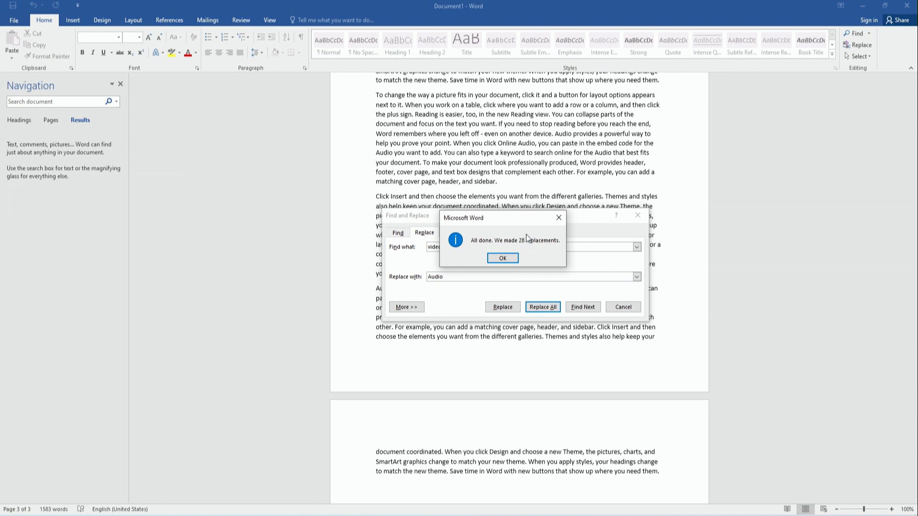
pyautogui.click(503, 261)
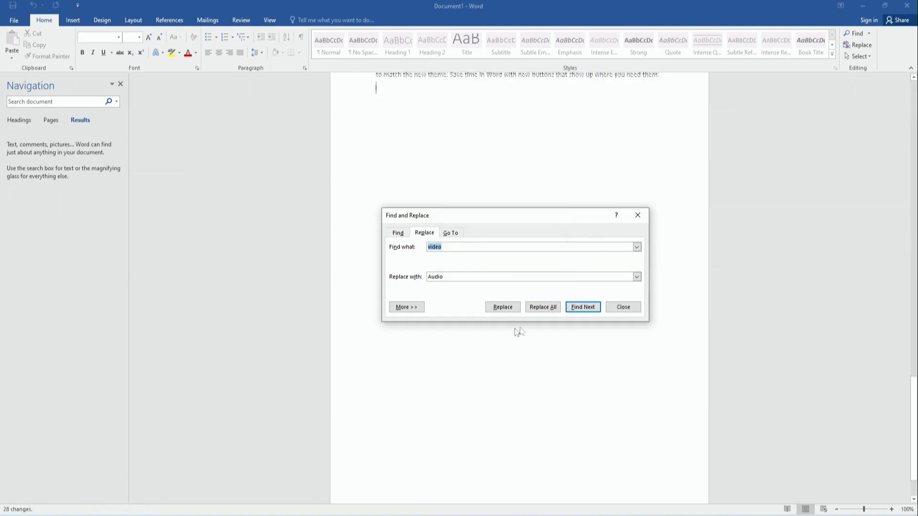
pyautogui.click(623, 307)
# Search the document for "audio" and review the highlighted replacements throughout the pages.
pyautogui.scroll(10, 606, 283)
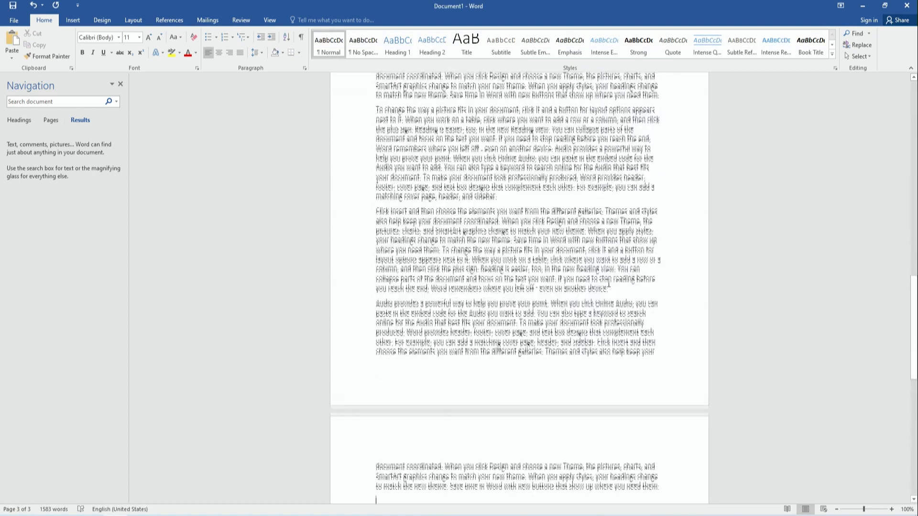
pyautogui.scroll(15, 608, 284)
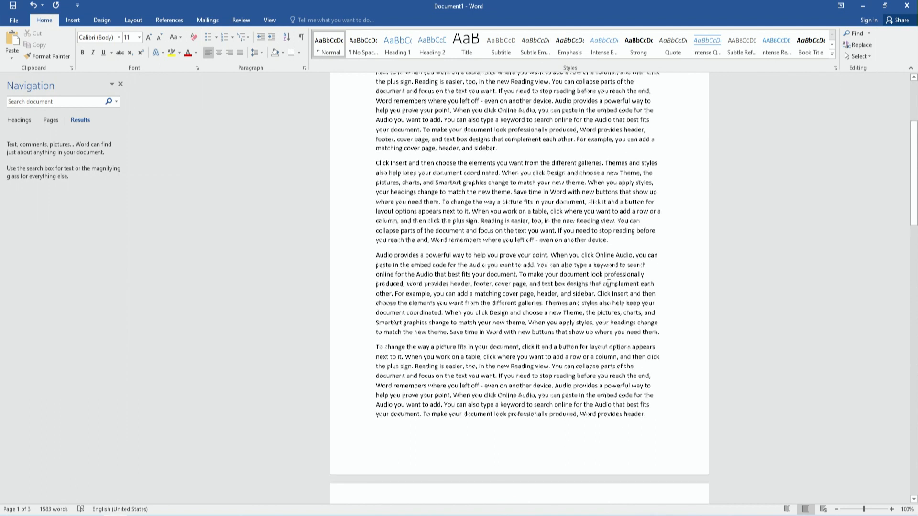
pyautogui.hotkey('ctrl', 'f')
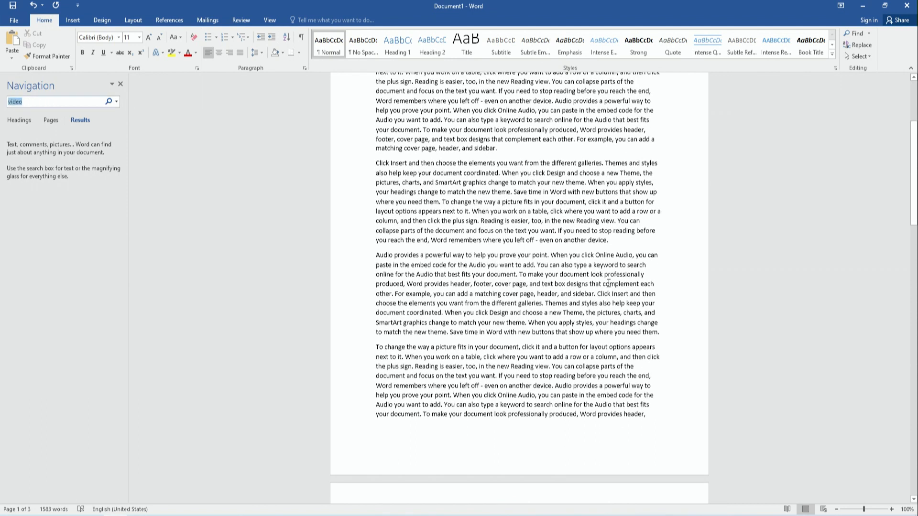
pyautogui.write('audio')
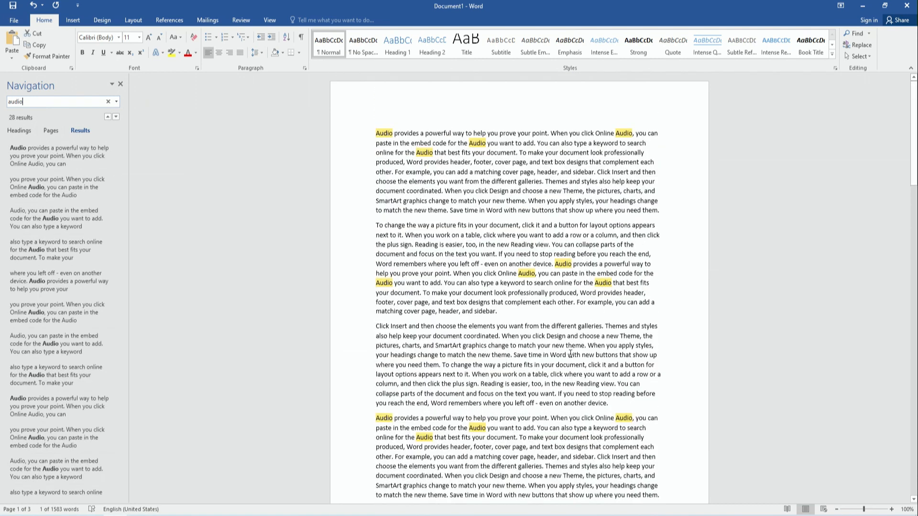
pyautogui.scroll(-9, 571, 354)
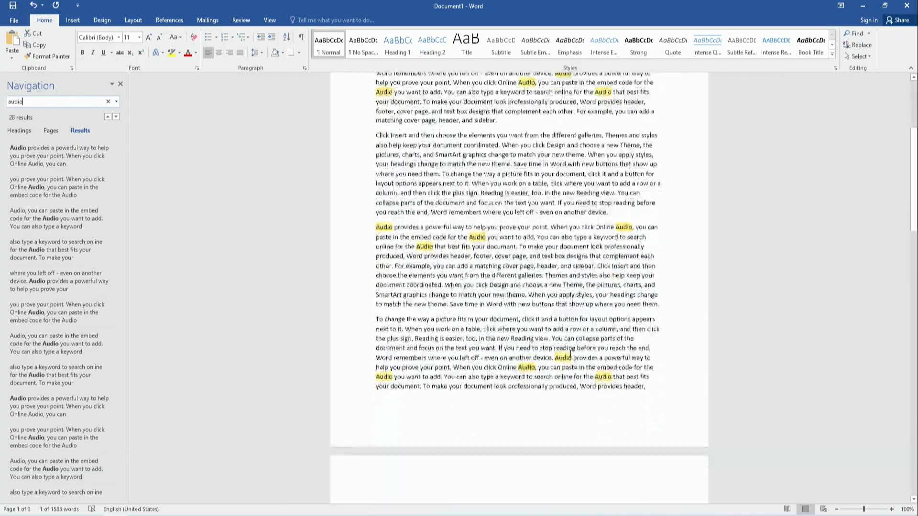
pyautogui.scroll(-15, 570, 354)
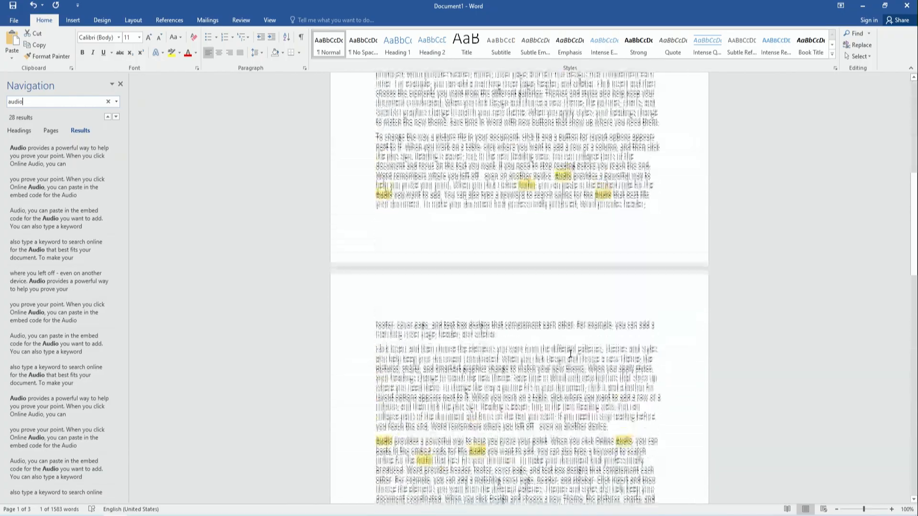
pyautogui.scroll(-6, 571, 354)
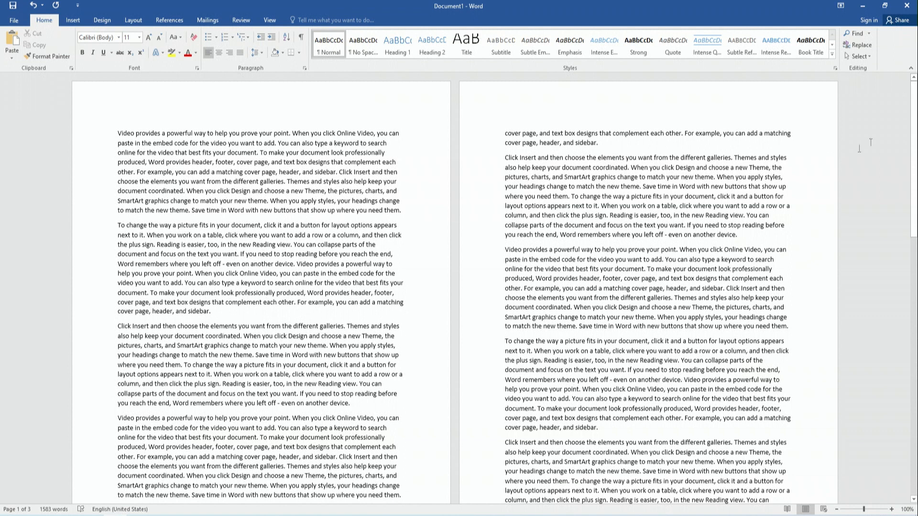
# Set Find and Replace to look for "Video" and replace only the word in "Online Video" on the first line with "Audio".
pyautogui.click(858, 45)
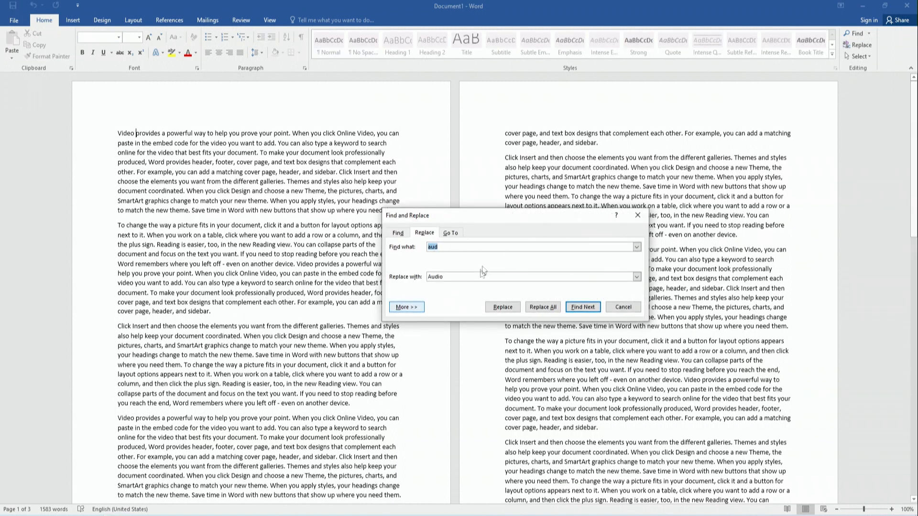
pyautogui.moveTo(504, 220); pyautogui.dragTo(418, 183)
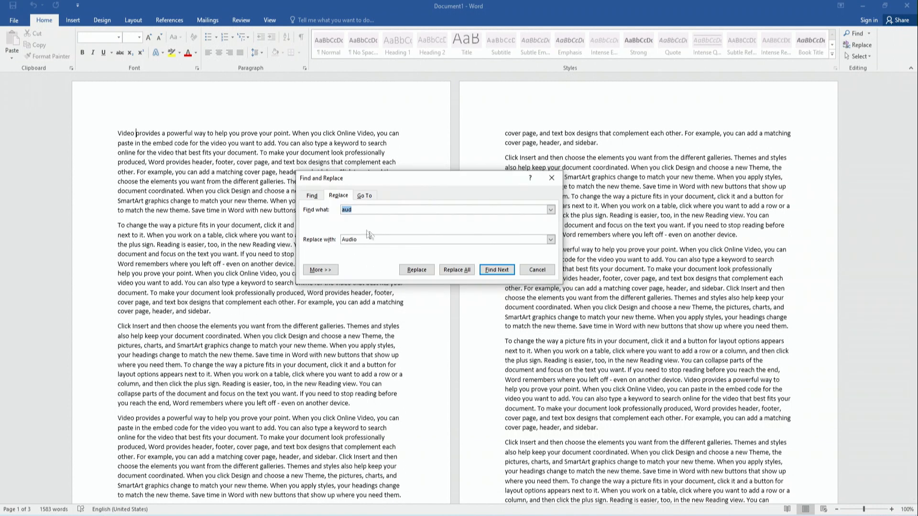
pyautogui.press('BackSpace')
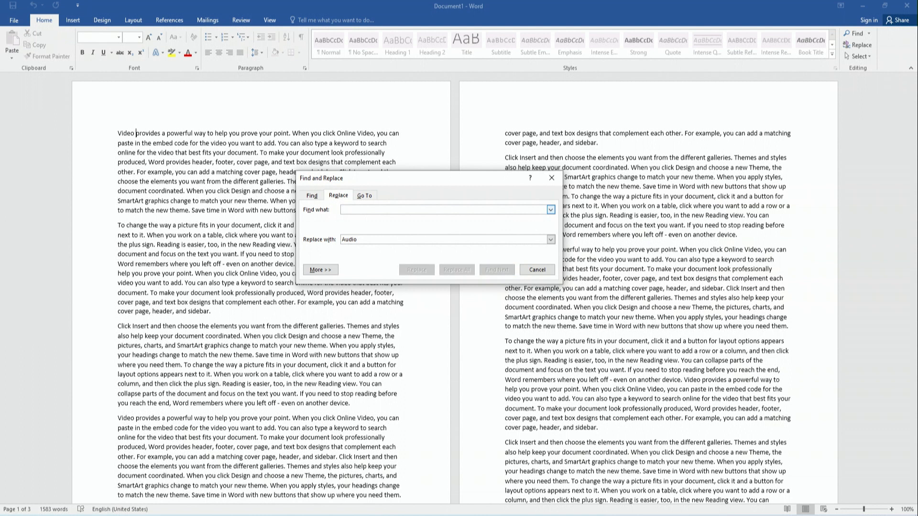
pyautogui.write('Video')
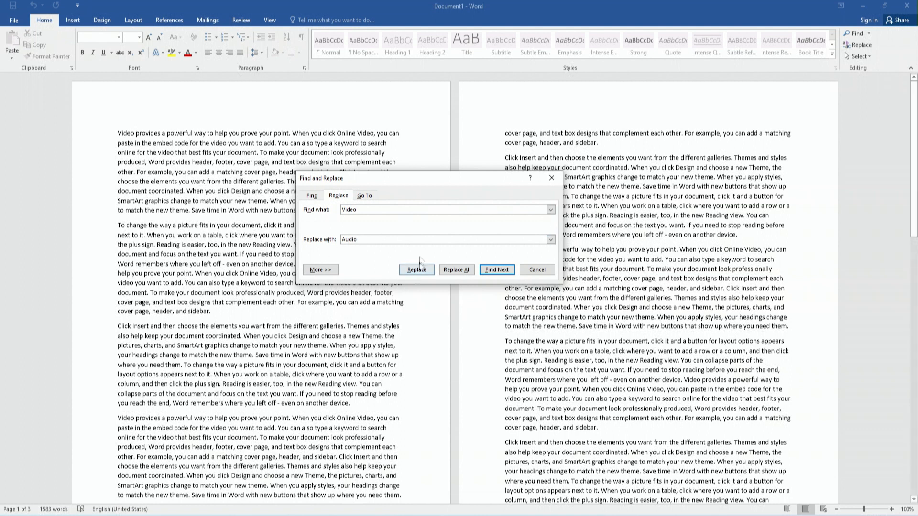
pyautogui.moveTo(430, 180); pyautogui.dragTo(398, 155)
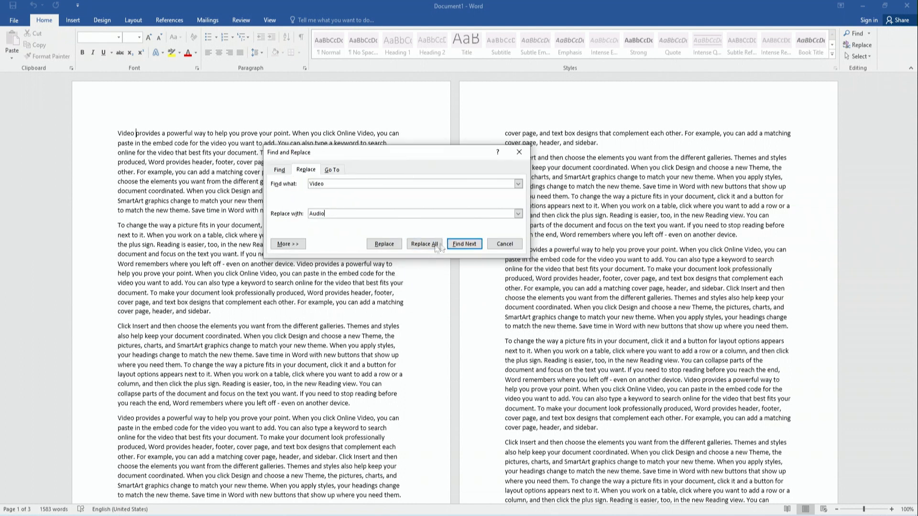
pyautogui.click(383, 244)
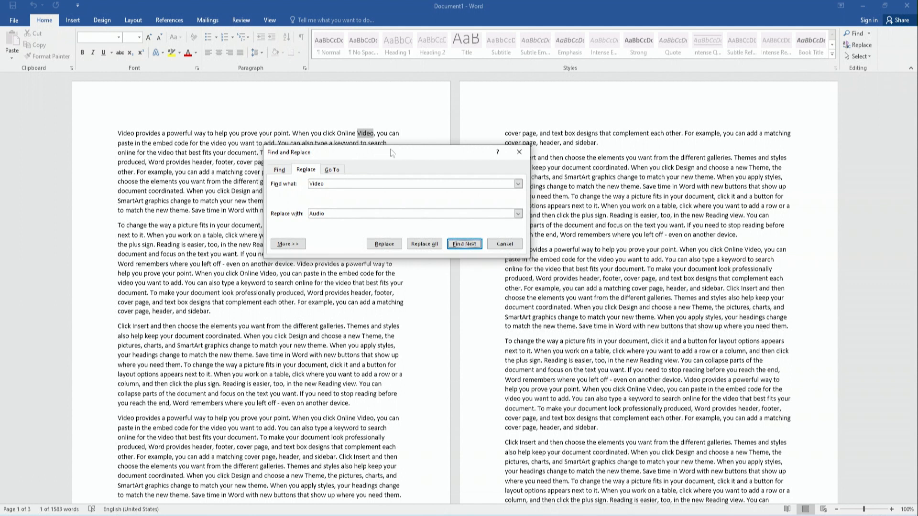
pyautogui.moveTo(390, 149); pyautogui.dragTo(486, 244)
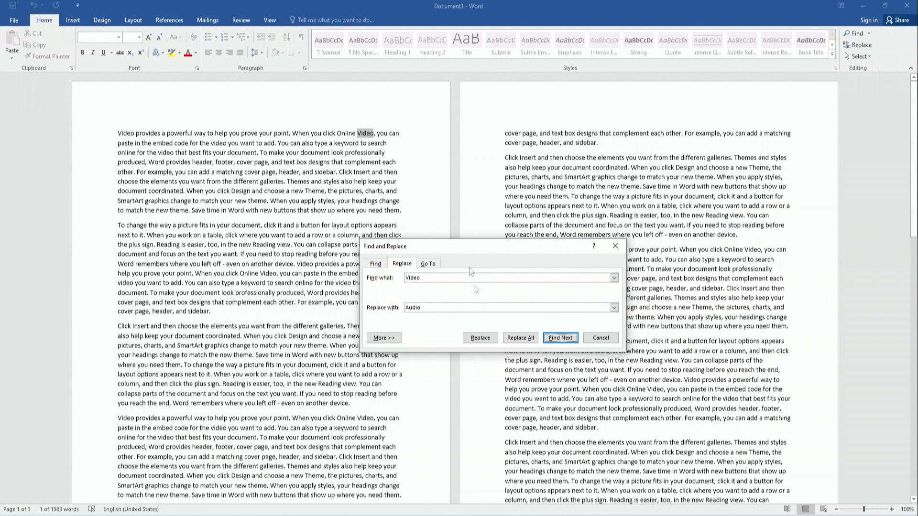
pyautogui.click(490, 339)
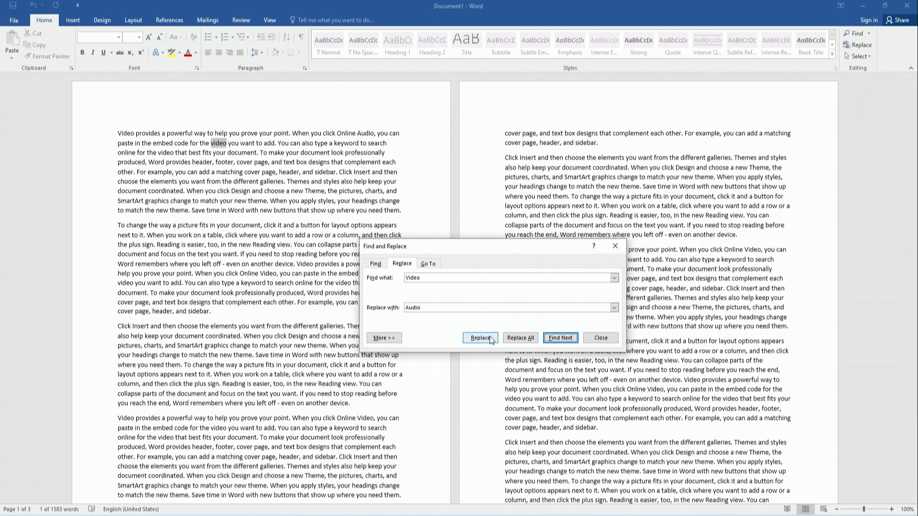
pyautogui.click(361, 133)
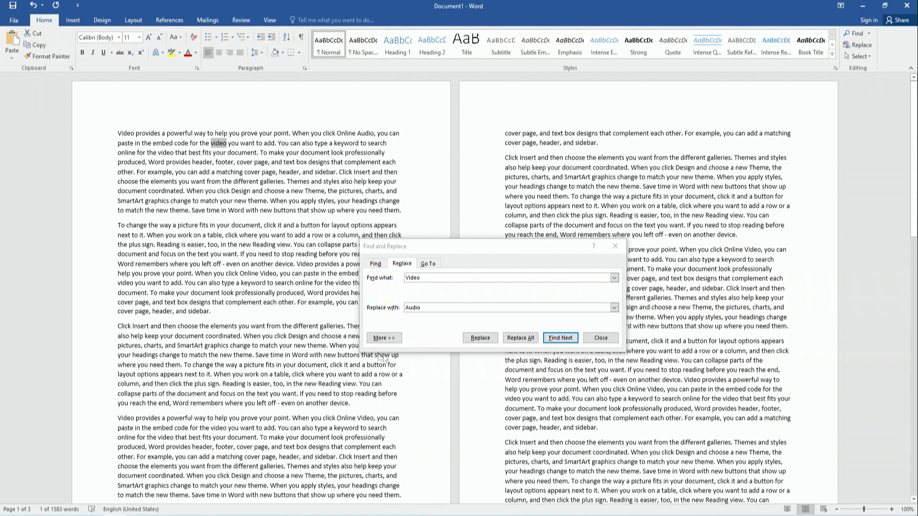
# Skip the match on the first paragraph's second line, replace "video" on its third line with "Audio", and move the dialog off the first page's text.
pyautogui.click(563, 341)
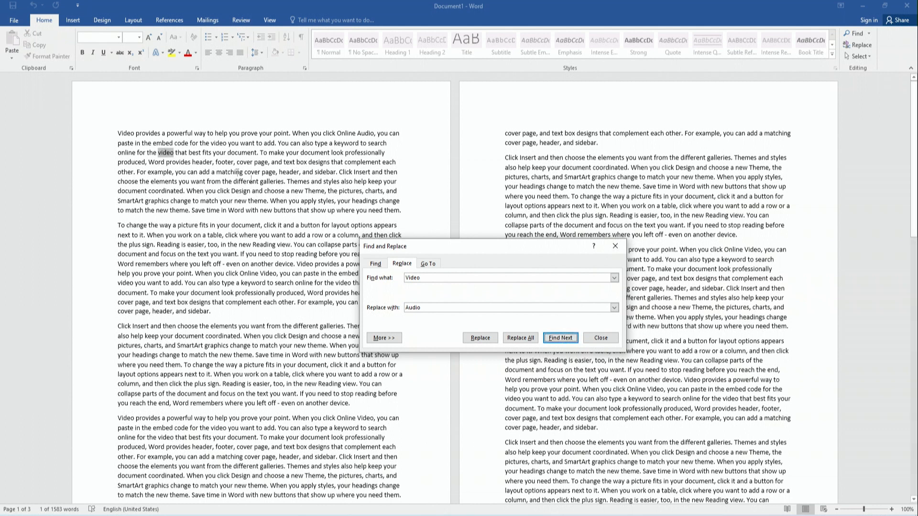
pyautogui.click(480, 338)
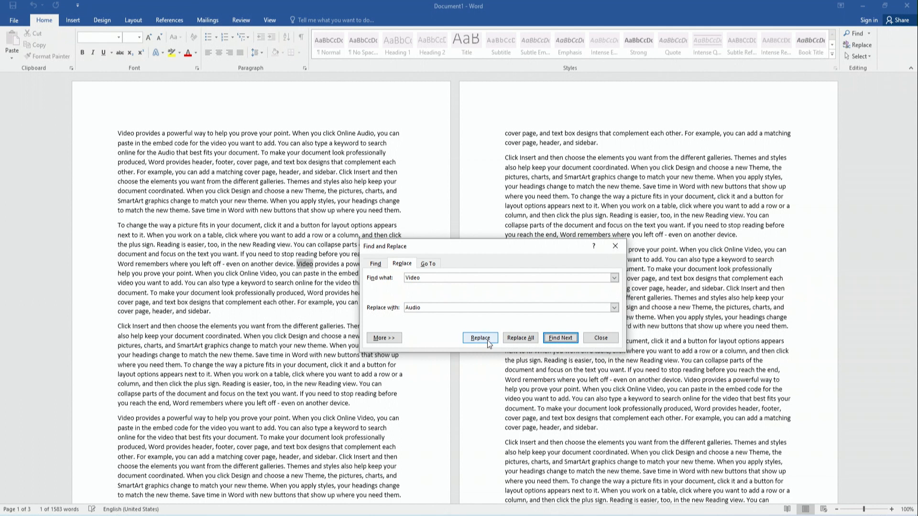
pyautogui.moveTo(507, 248); pyautogui.dragTo(611, 99)
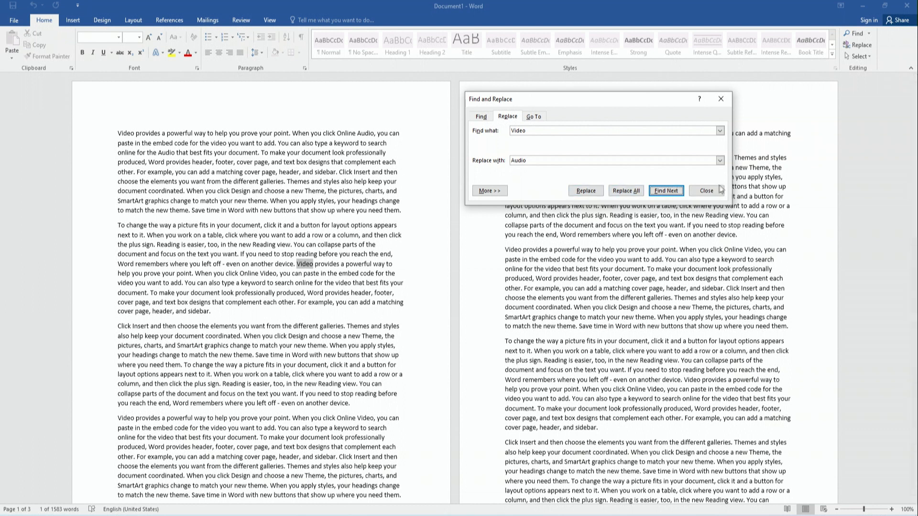
# Leave Find and Replace and add a phone number on its own line at the end of the document.
pyautogui.click(310, 264)
pyautogui.scroll(-4, 259, 414)
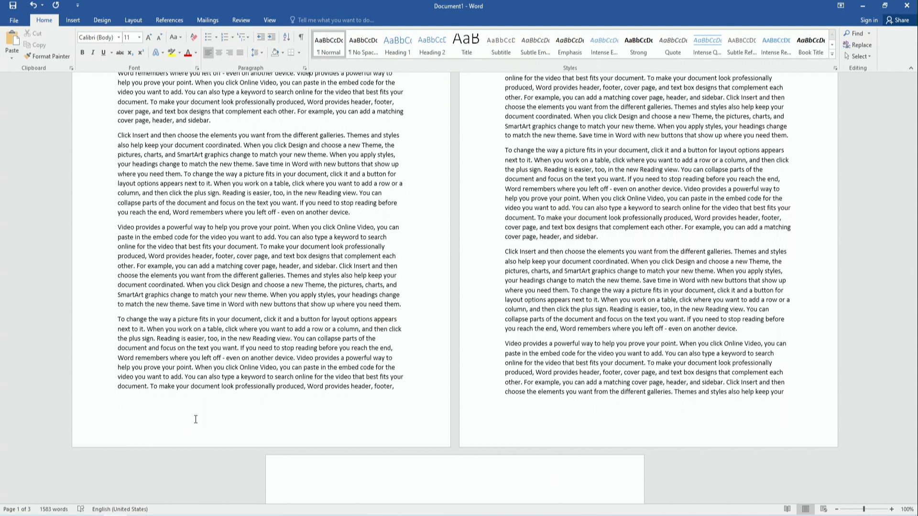
pyautogui.hotkey('ctrl', 'End')
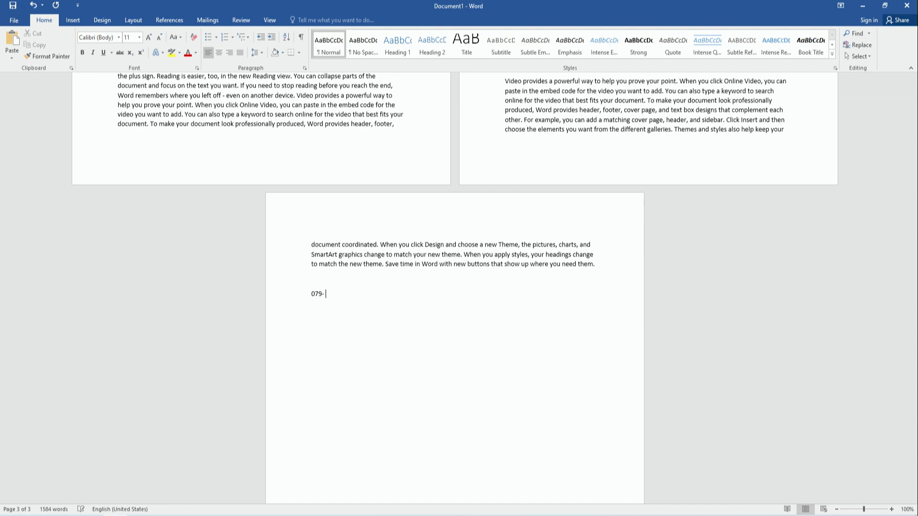
pyautogui.write('7893')
# Open the full Symbol dialog with the insertion point before the phone number, and move the dialog clear of that line.
pyautogui.click(311, 293)
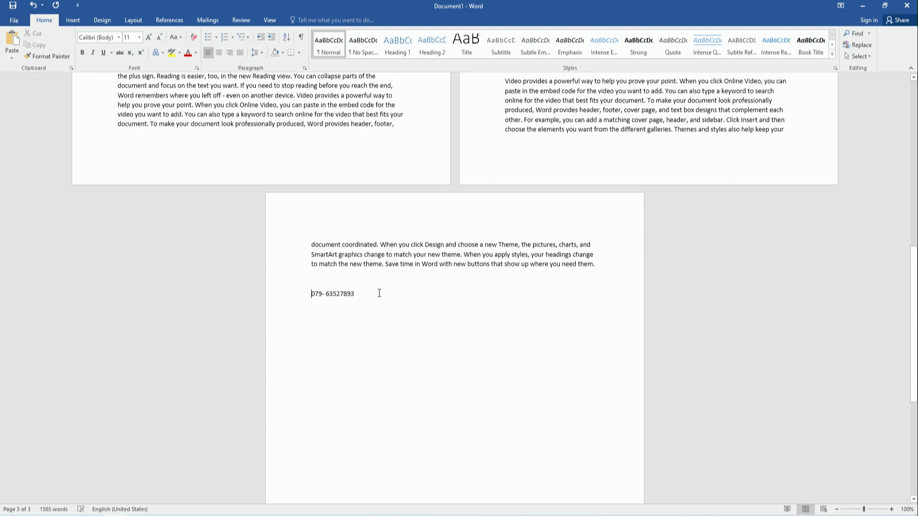
pyautogui.click(71, 20)
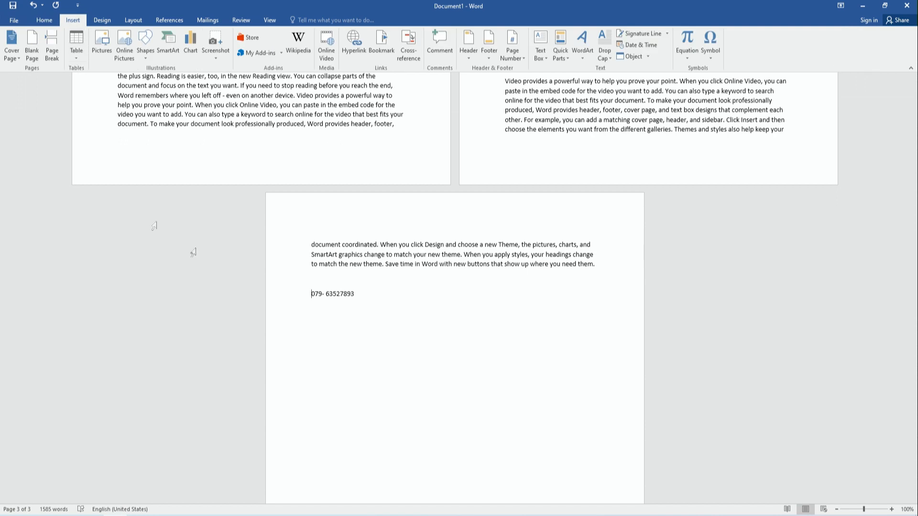
pyautogui.click(710, 58)
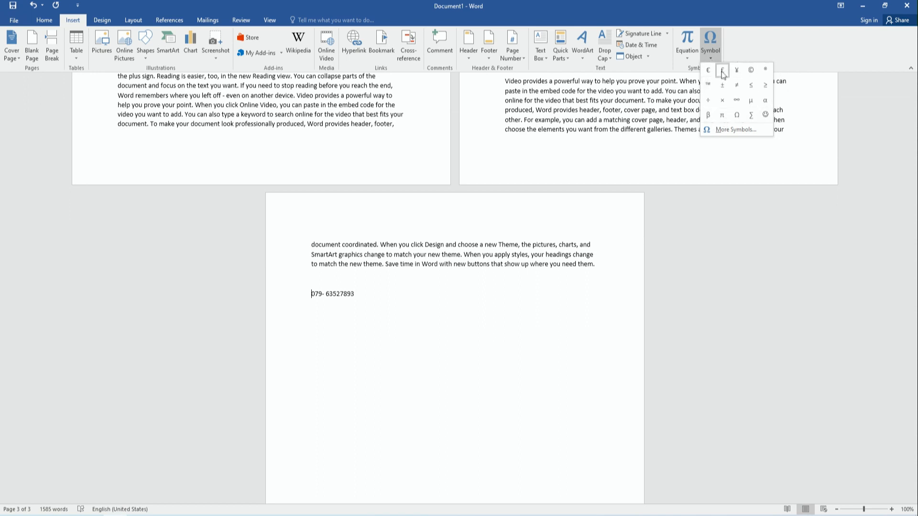
pyautogui.click(751, 130)
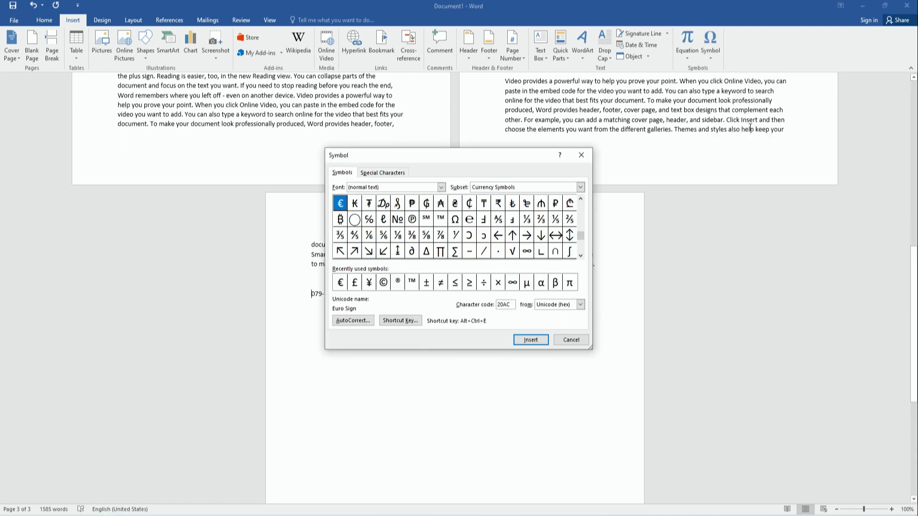
pyautogui.moveTo(503, 157); pyautogui.dragTo(586, 96)
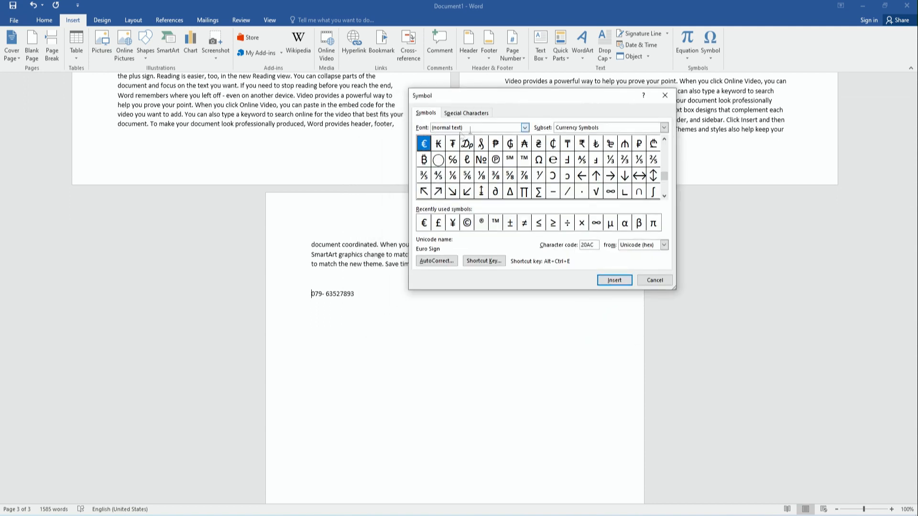
# Insert the telephone symbol from the Wingdings font before the phone number and close the Symbol dialog.
pyautogui.click(525, 128)
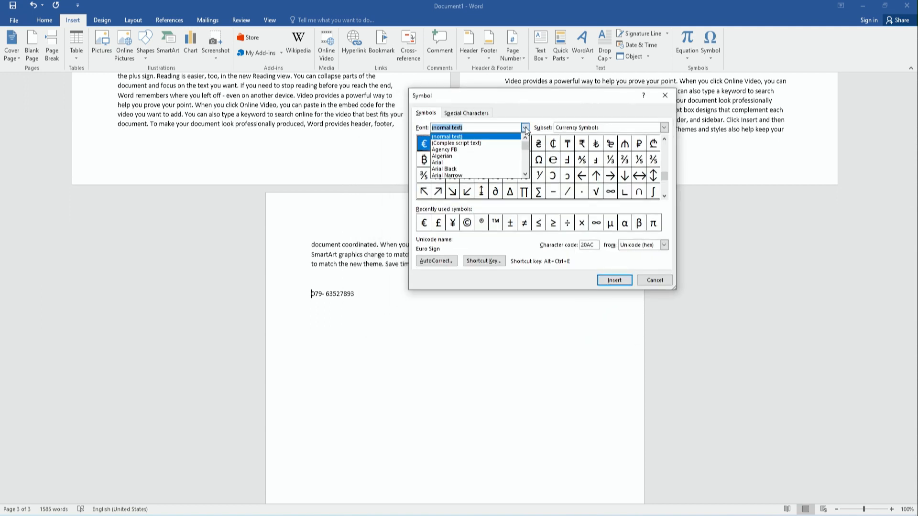
pyautogui.click(525, 175)
pyautogui.click(525, 175)
pyautogui.click(525, 175)
pyautogui.click(525, 175)
pyautogui.click(525, 175)
pyautogui.click(525, 175)
pyautogui.moveTo(525, 147); pyautogui.dragTo(525, 164)
pyautogui.click(525, 175)
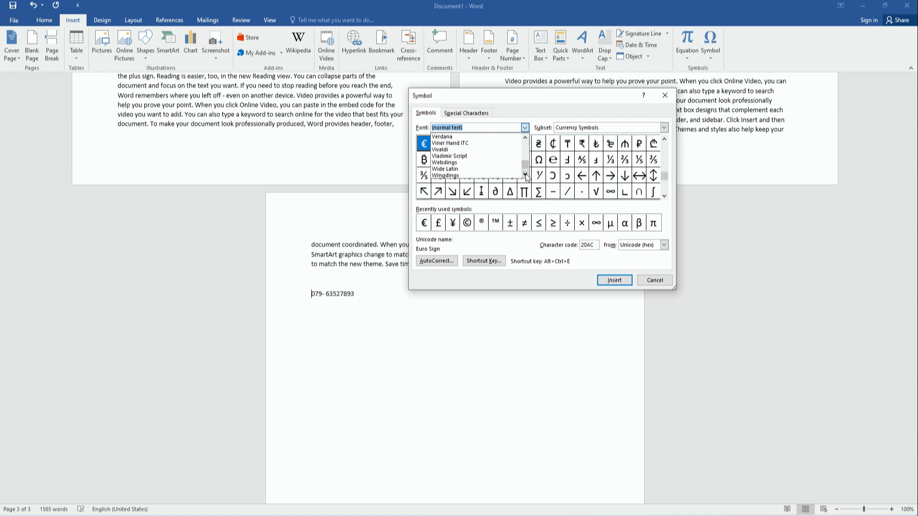
pyautogui.click(456, 175)
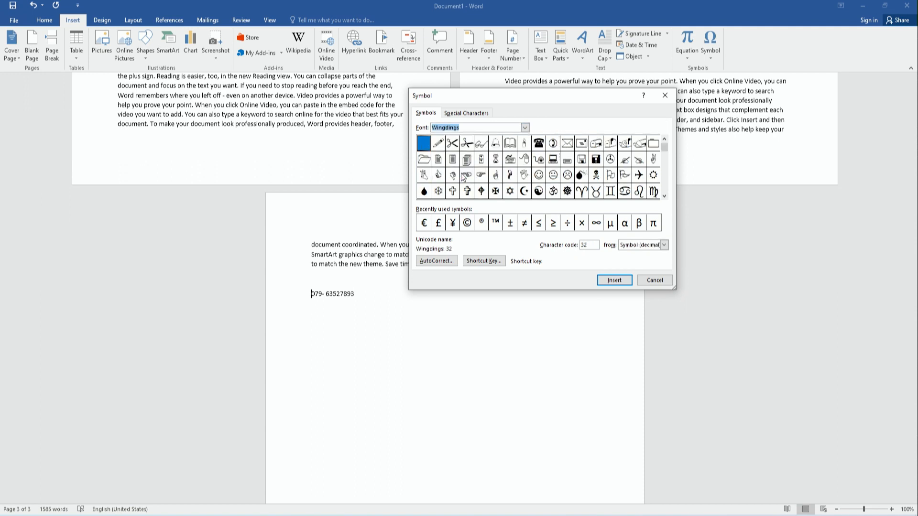
pyautogui.click(539, 144)
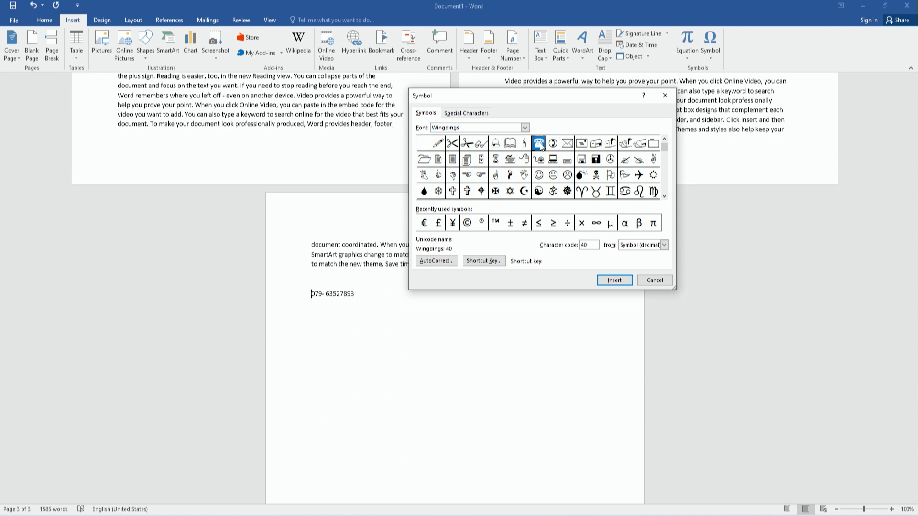
pyautogui.click(615, 281)
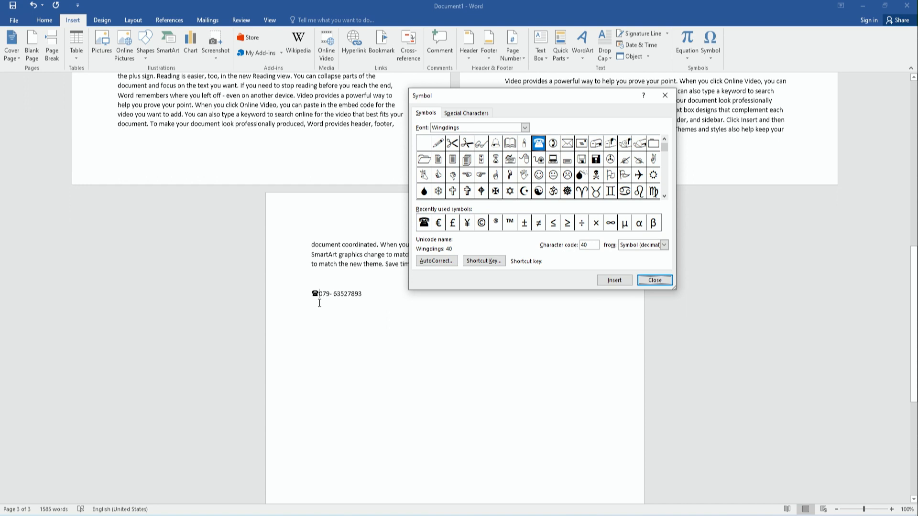
pyautogui.click(661, 282)
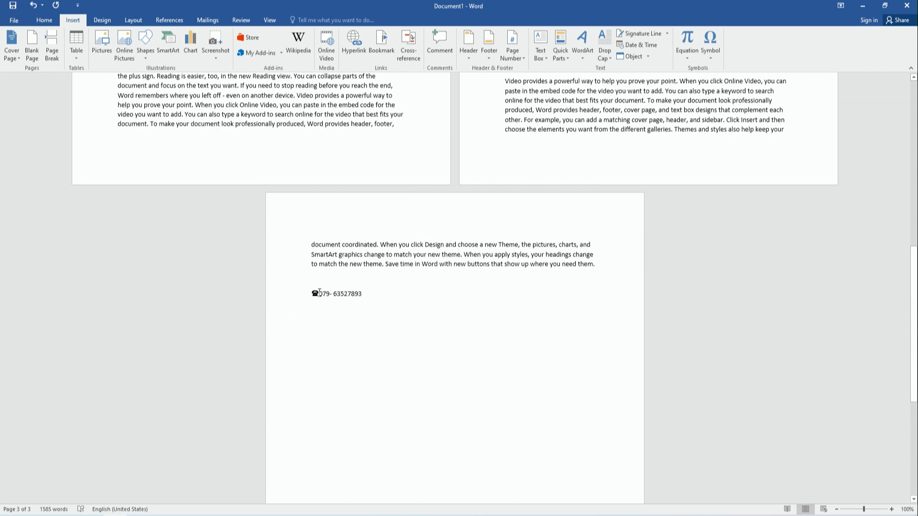
# Enlarge the telephone symbol to 24 pt and color it standard green.
pyautogui.moveTo(320, 293); pyautogui.dragTo(313, 293)
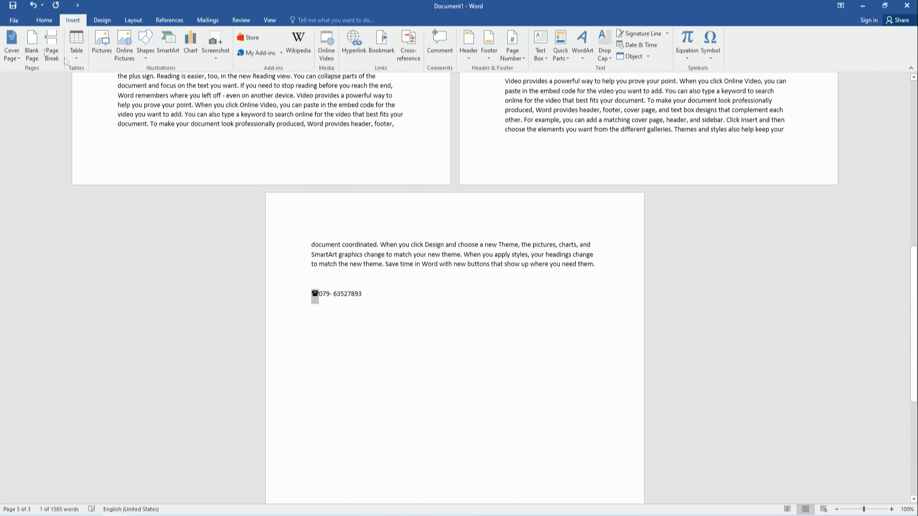
pyautogui.click(44, 20)
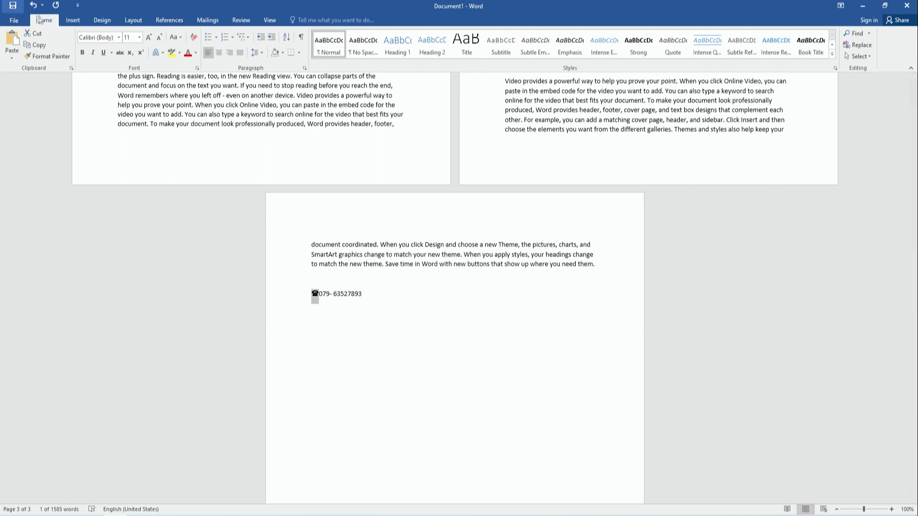
pyautogui.click(148, 38)
pyautogui.click(148, 38)
pyautogui.click(148, 38)
pyautogui.click(148, 38)
pyautogui.click(147, 38)
pyautogui.click(148, 38)
pyautogui.click(148, 38)
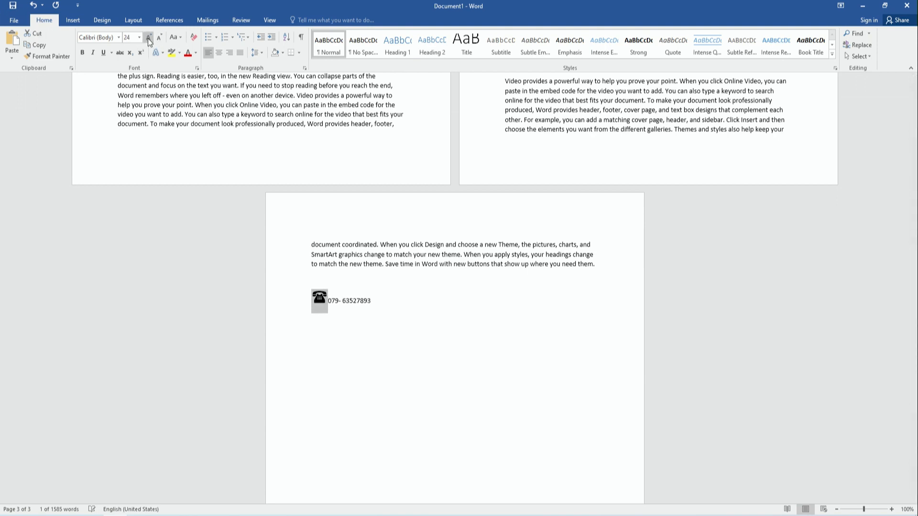
pyautogui.click(195, 52)
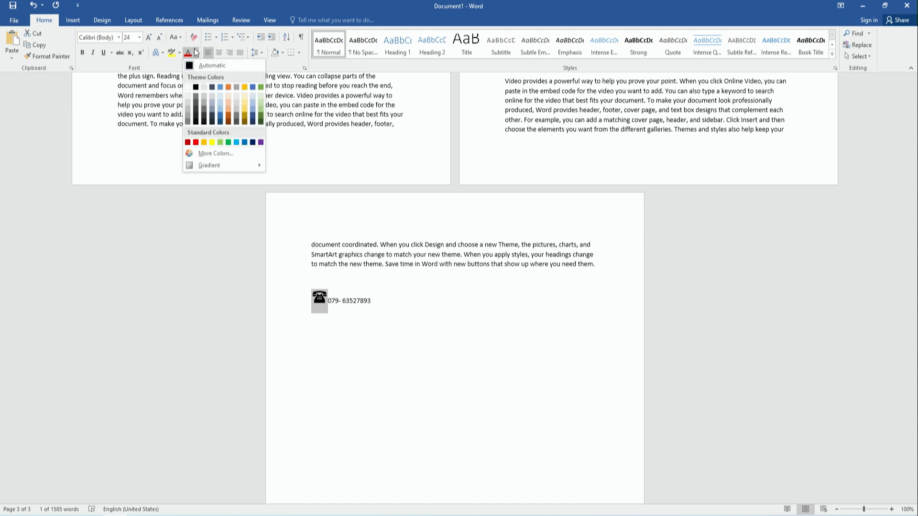
pyautogui.click(229, 142)
# Insert the Wingdings yin-yang symbol (character code 91) on a new line below the phone number.
pyautogui.click(381, 297)
pyautogui.press('Return')
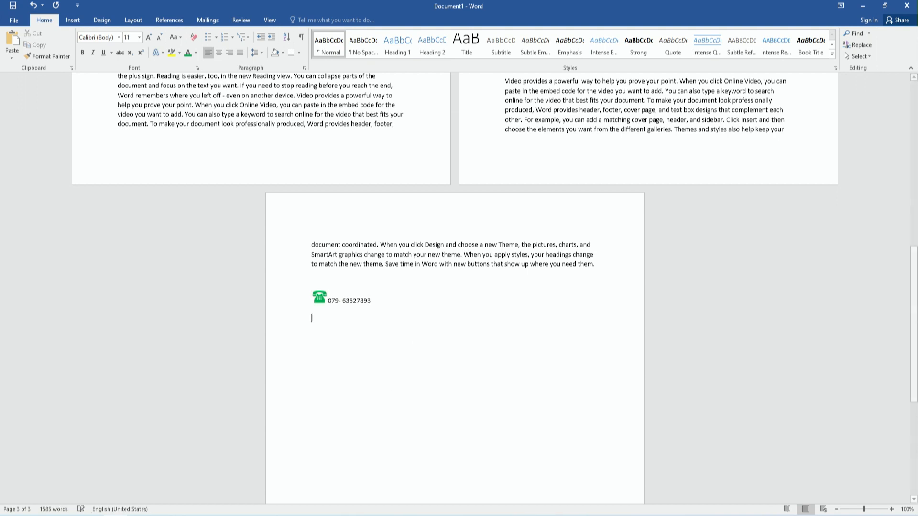
pyautogui.click(72, 20)
pyautogui.click(711, 56)
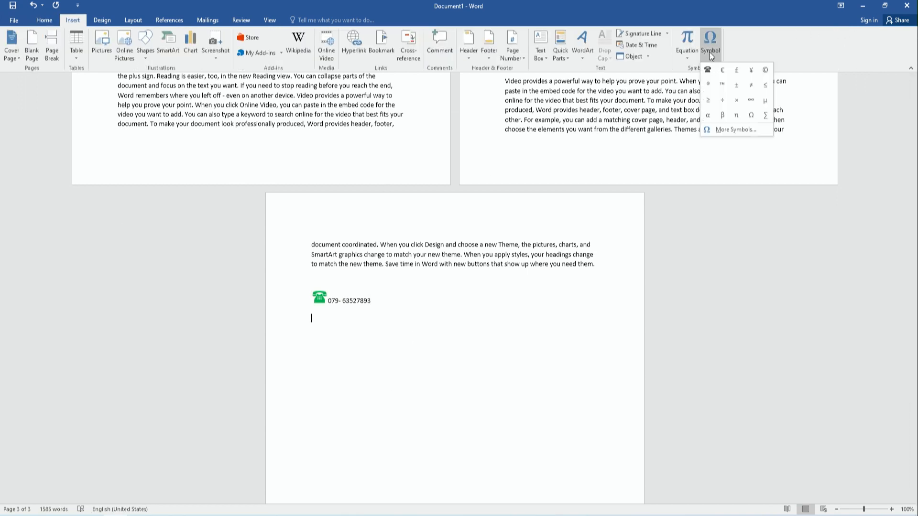
pyautogui.click(733, 128)
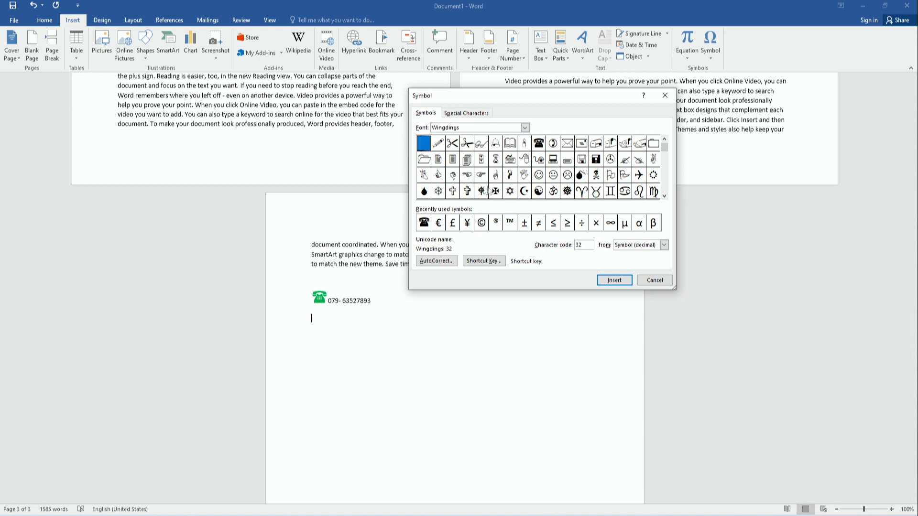
pyautogui.scroll(-1, 664, 182)
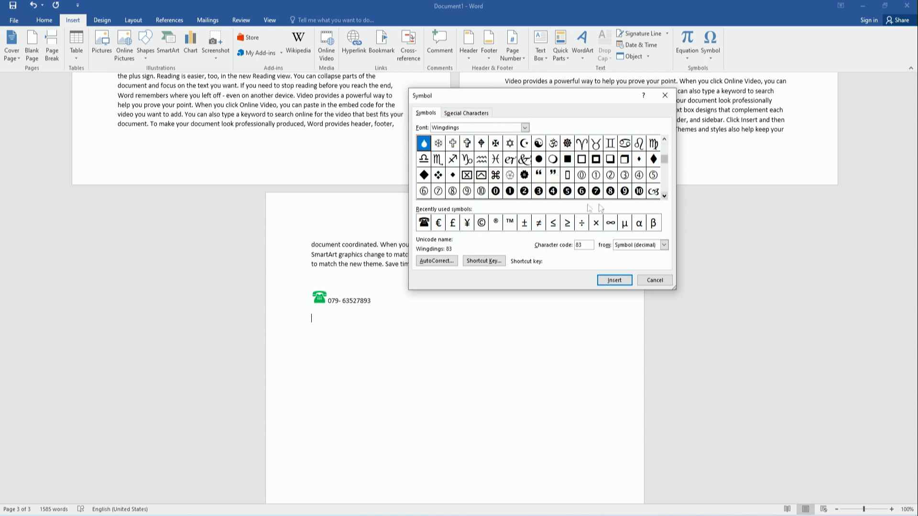
pyautogui.click(537, 144)
pyautogui.click(603, 281)
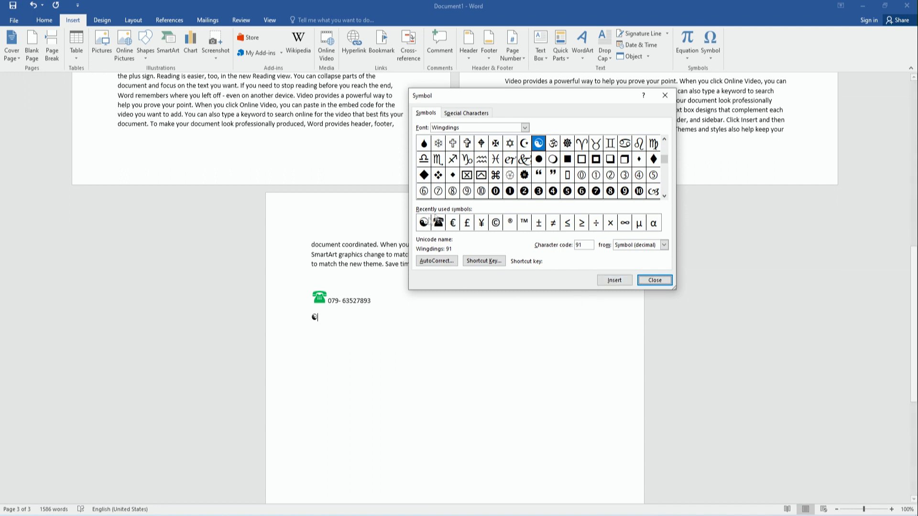
# Add the @ character from the normal text font and the recently used © after the yin-yang symbol, and close the dialog.
pyautogui.click(524, 129)
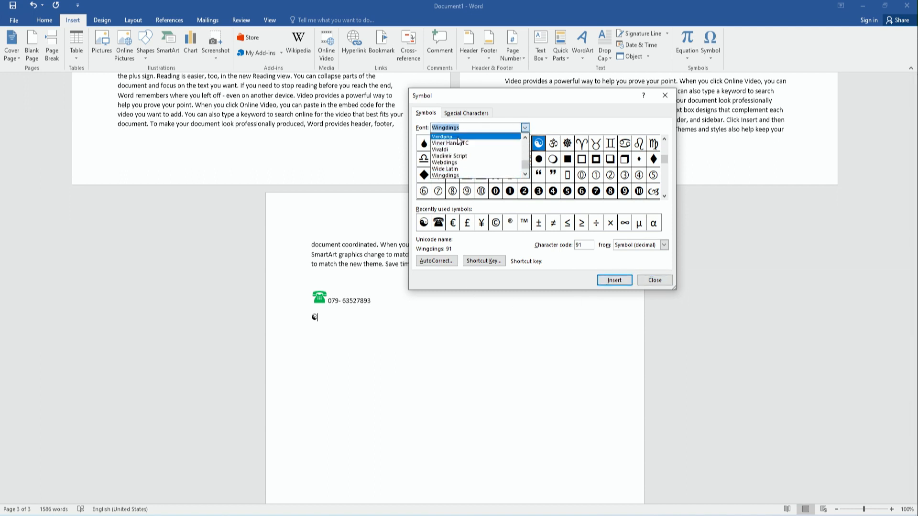
pyautogui.click(454, 135)
pyautogui.click(639, 159)
pyautogui.click(621, 281)
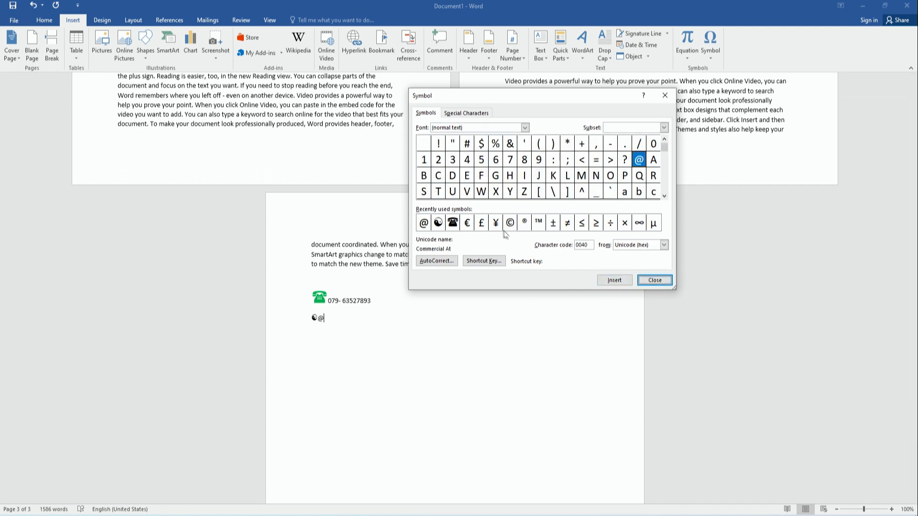
pyautogui.click(510, 223)
pyautogui.click(614, 280)
pyautogui.click(655, 280)
# Enlarge the three symbols on the last line to 48 pt and place the insertion point after them.
pyautogui.moveTo(333, 320); pyautogui.dragTo(303, 321)
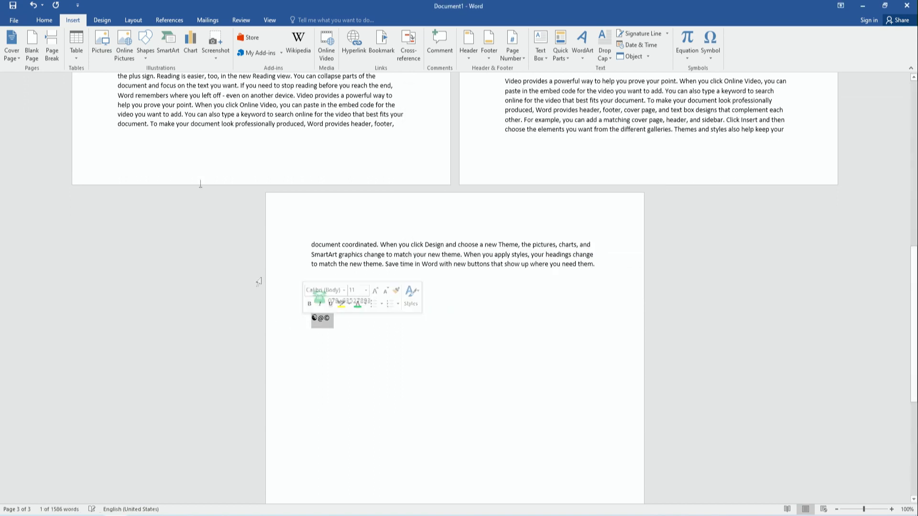
pyautogui.click(45, 20)
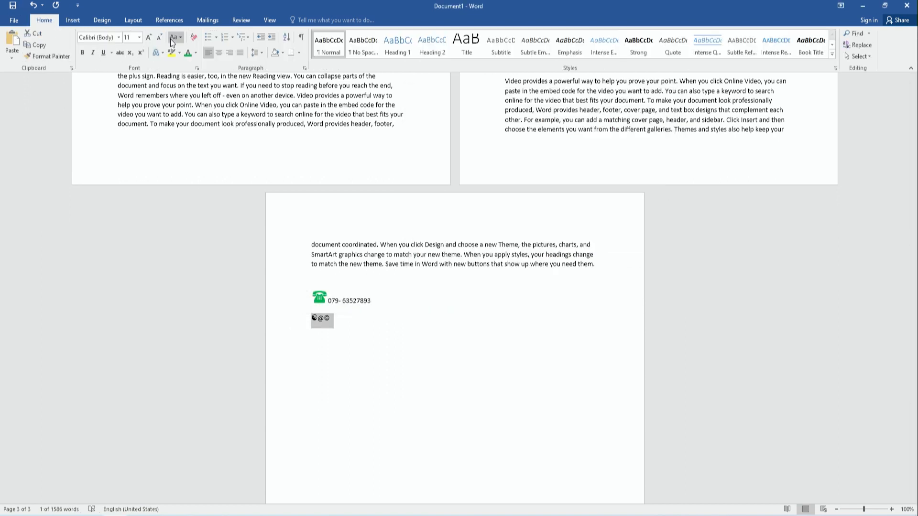
pyautogui.click(147, 39)
pyautogui.click(147, 39)
pyautogui.click(146, 39)
pyautogui.click(146, 39)
pyautogui.click(147, 38)
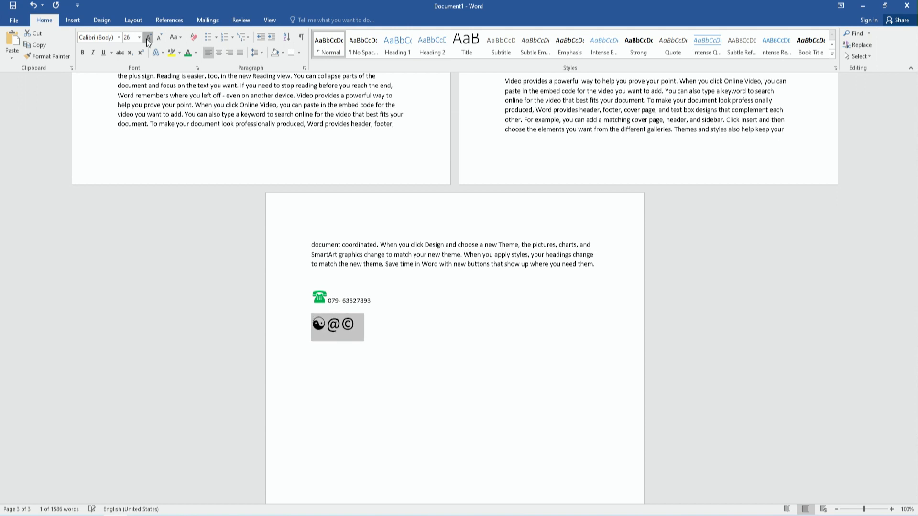
pyautogui.click(147, 39)
pyautogui.click(147, 39)
pyautogui.click(147, 39)
pyautogui.click(419, 333)
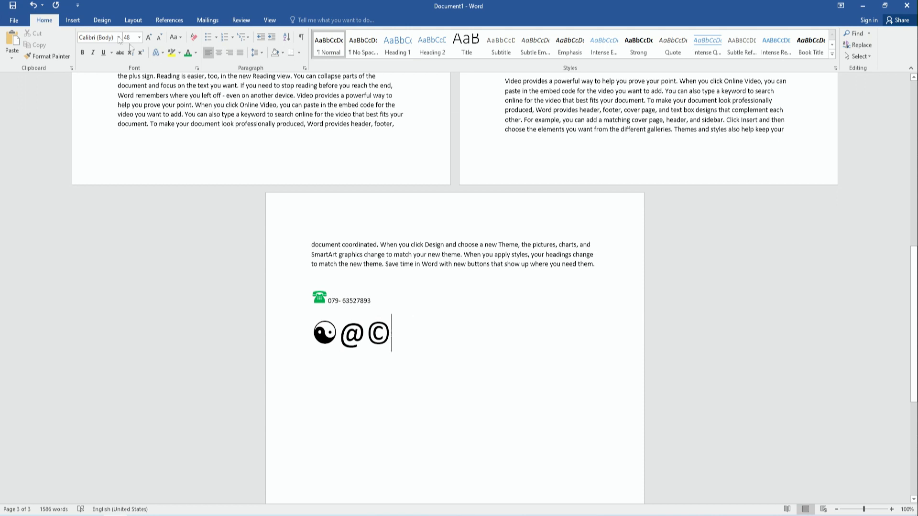
# Insert the Trademark special character after the © symbol on the last line.
pyautogui.click(73, 20)
pyautogui.click(710, 56)
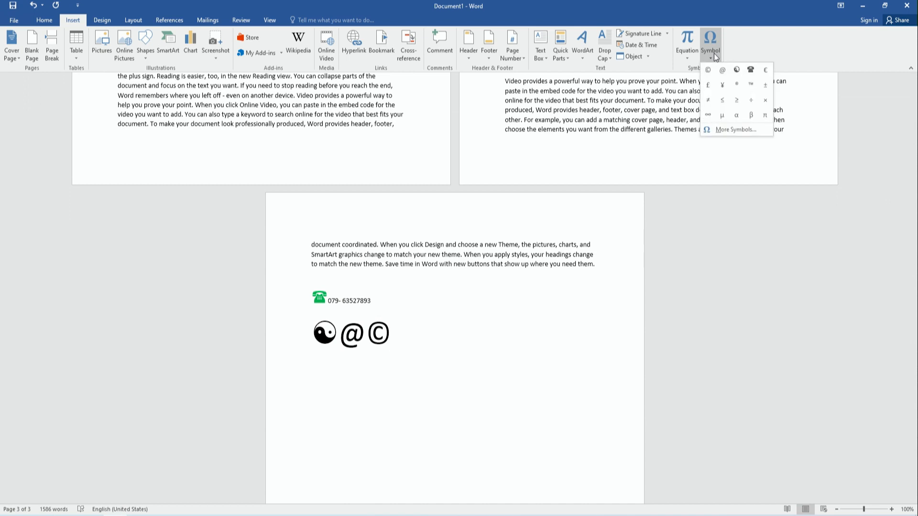
pyautogui.click(749, 130)
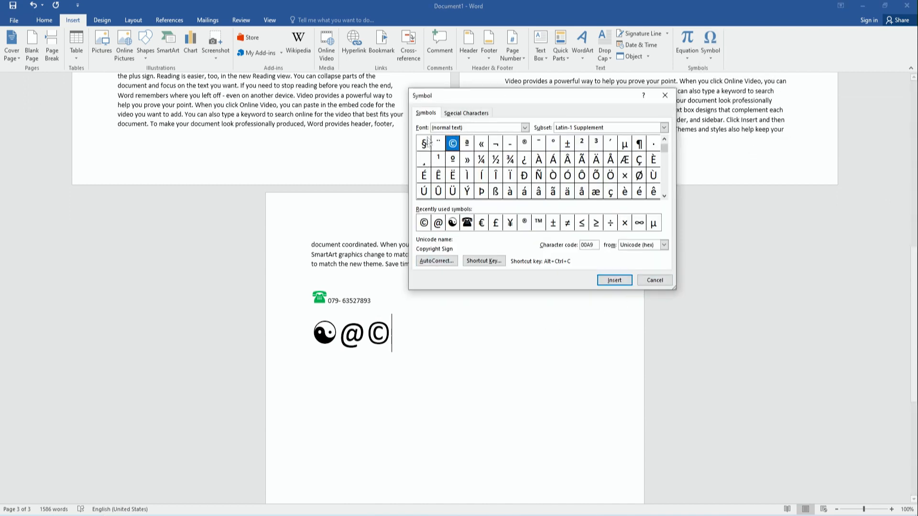
pyautogui.click(475, 114)
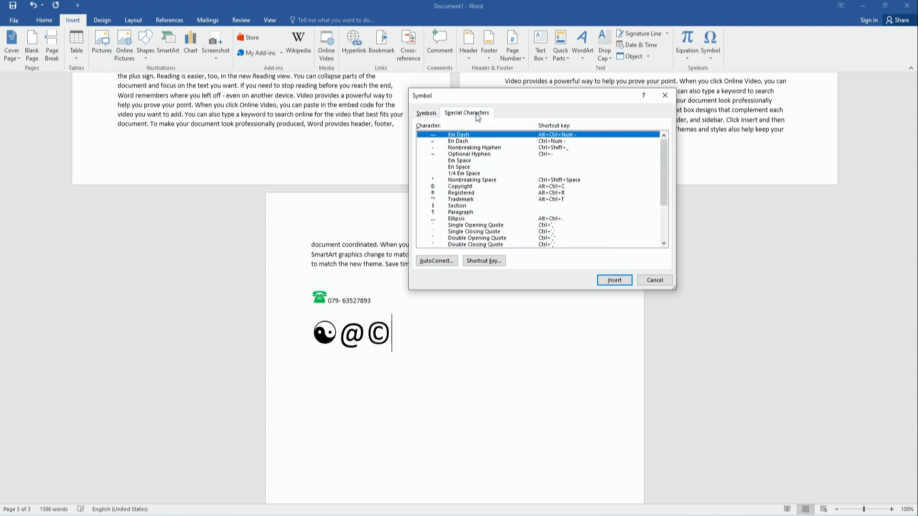
pyautogui.moveTo(663, 172)
pyautogui.mouseDown()
pyautogui.moveTo(662, 202)
pyautogui.moveTo(656, 149)
pyautogui.moveTo(656, 165)
pyautogui.mouseUp()
pyautogui.click(468, 188)
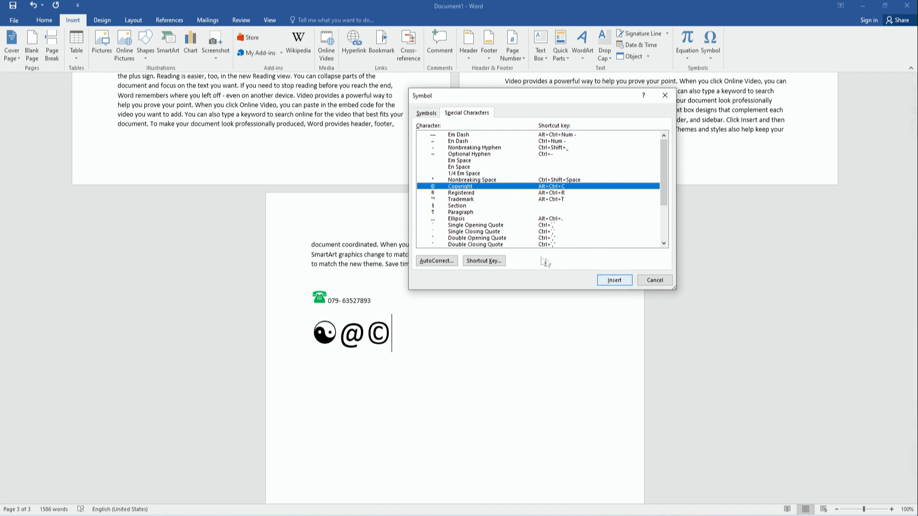
pyautogui.click(470, 193)
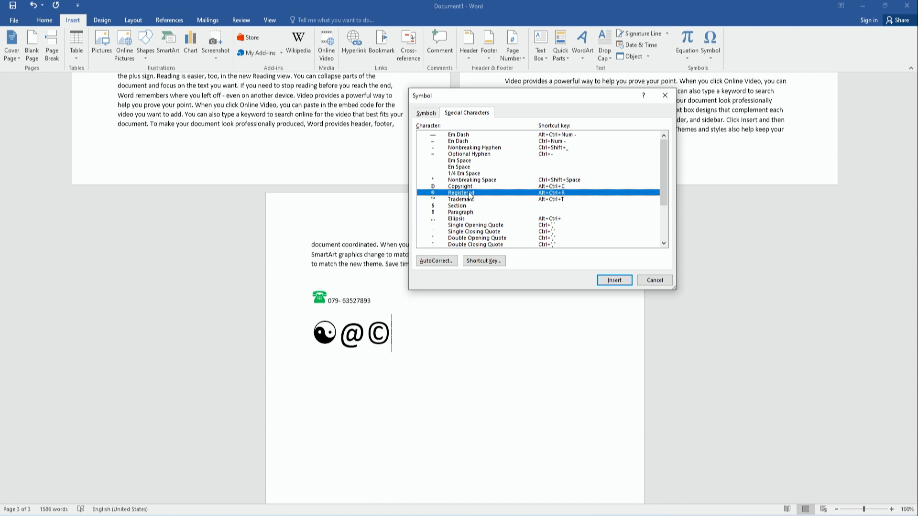
pyautogui.click(471, 200)
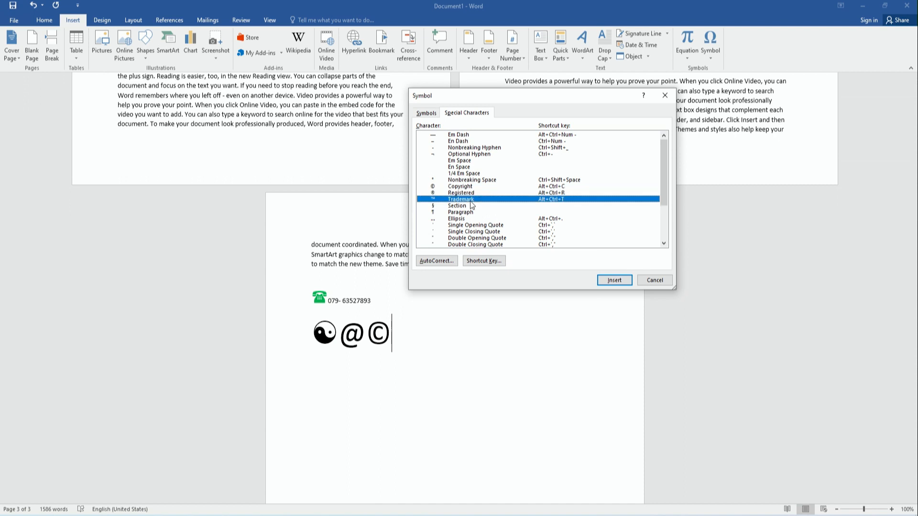
pyautogui.click(615, 280)
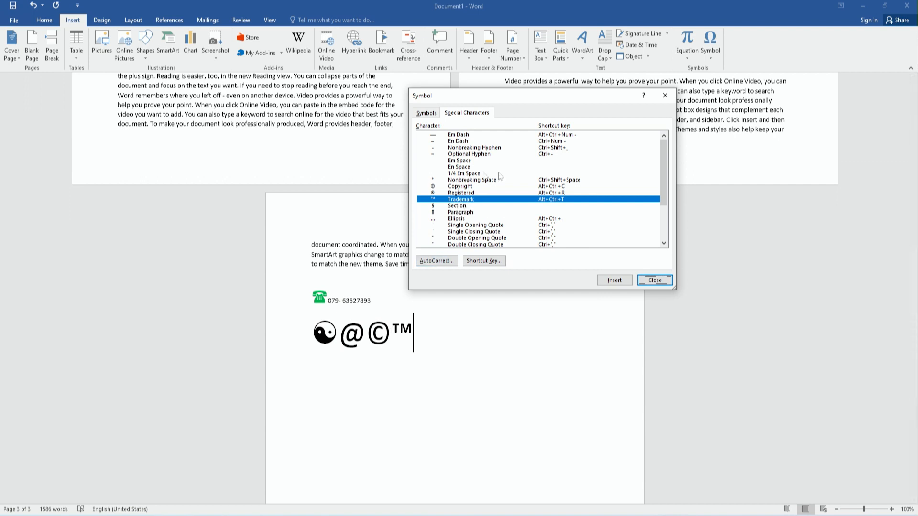
# Insert the Ellipsis, Optional Hyphen and Registered special characters after the ™ on the last line, and close the Symbol dialog.
pyautogui.click(465, 219)
pyautogui.click(614, 281)
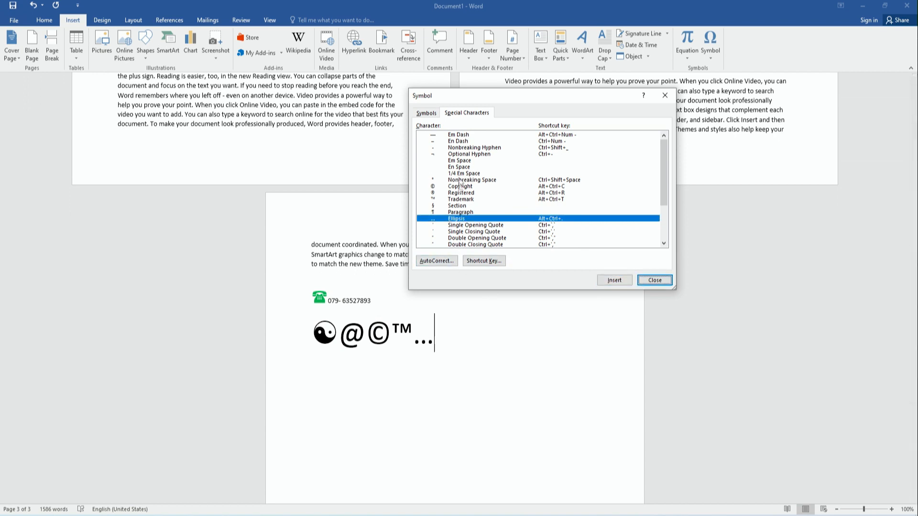
pyautogui.click(460, 154)
pyautogui.click(609, 283)
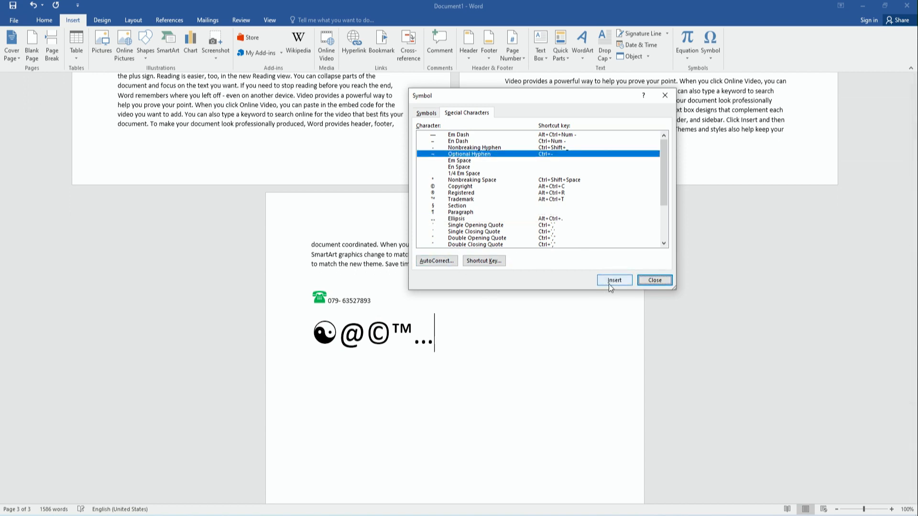
pyautogui.click(615, 282)
pyautogui.click(466, 194)
pyautogui.click(623, 282)
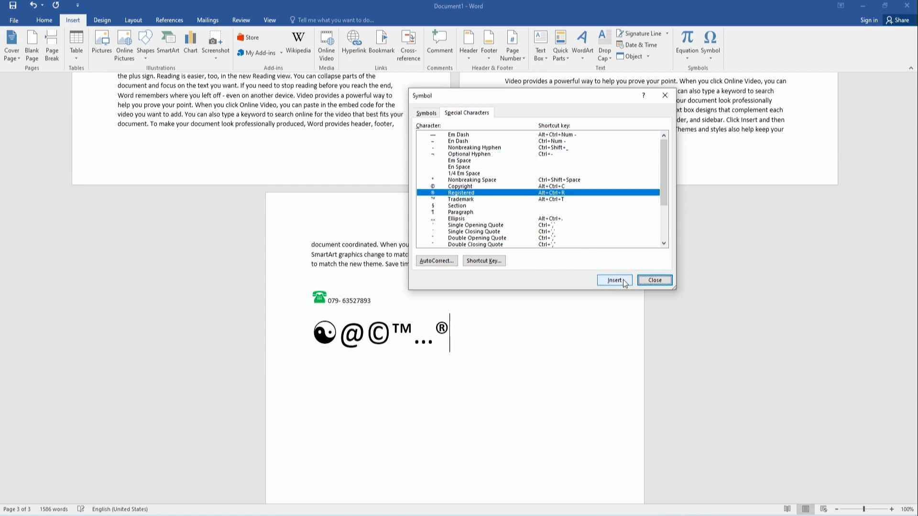
pyautogui.click(655, 281)
# Reduce the ® symbol at the end of the last line to 28 pt and colour it dark orange.
pyautogui.moveTo(435, 331); pyautogui.dragTo(443, 332)
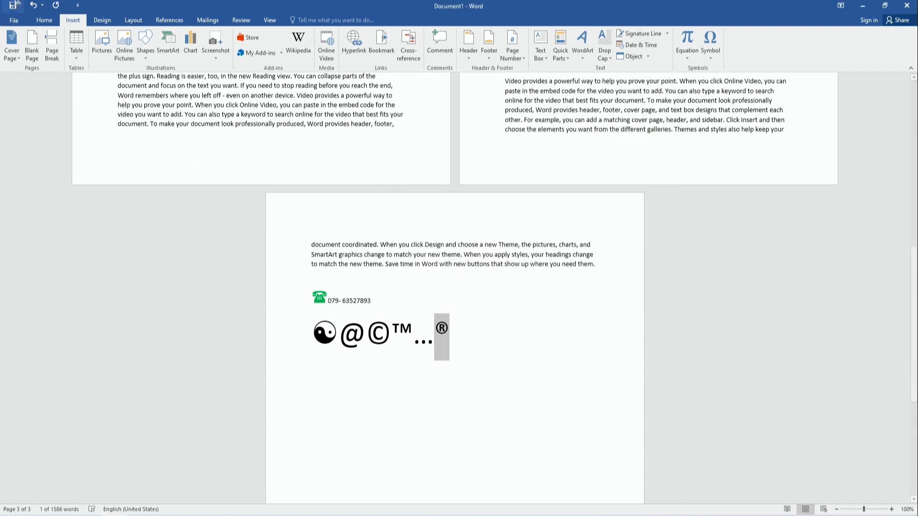
pyautogui.click(43, 20)
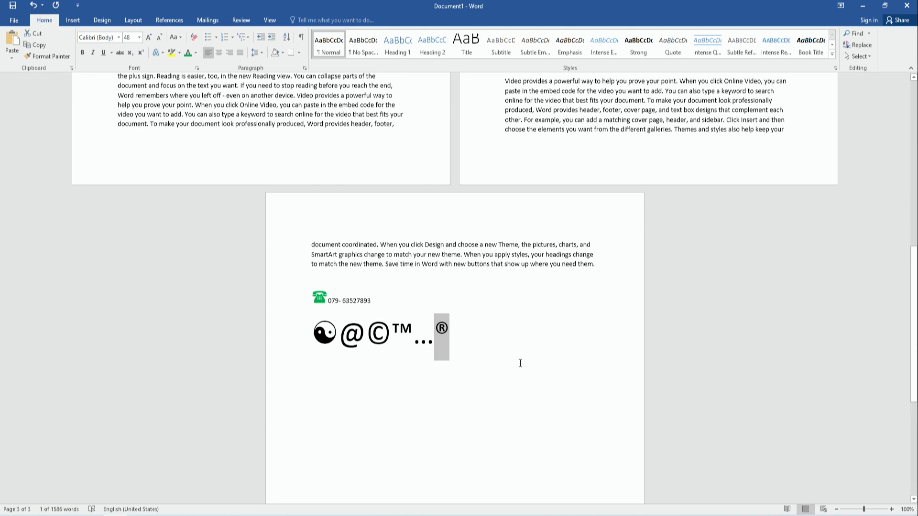
pyautogui.click(158, 38)
pyautogui.click(158, 38)
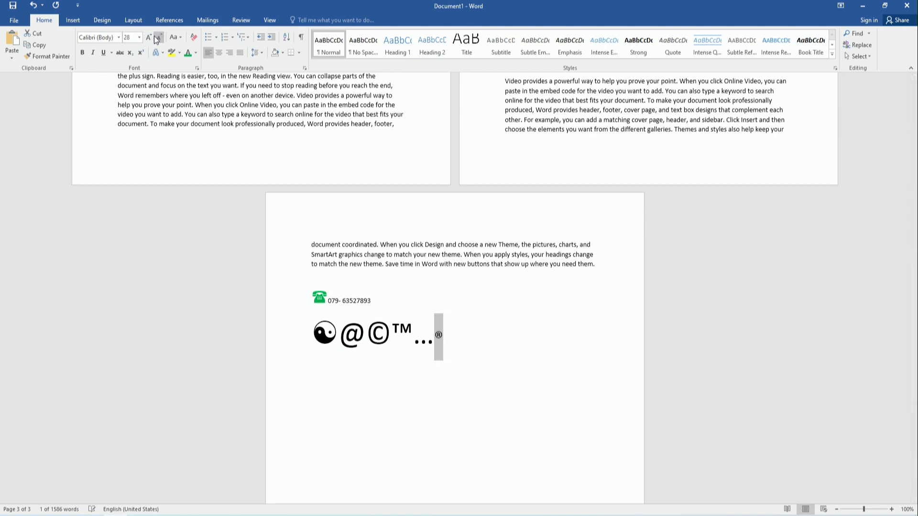
pyautogui.click(196, 53)
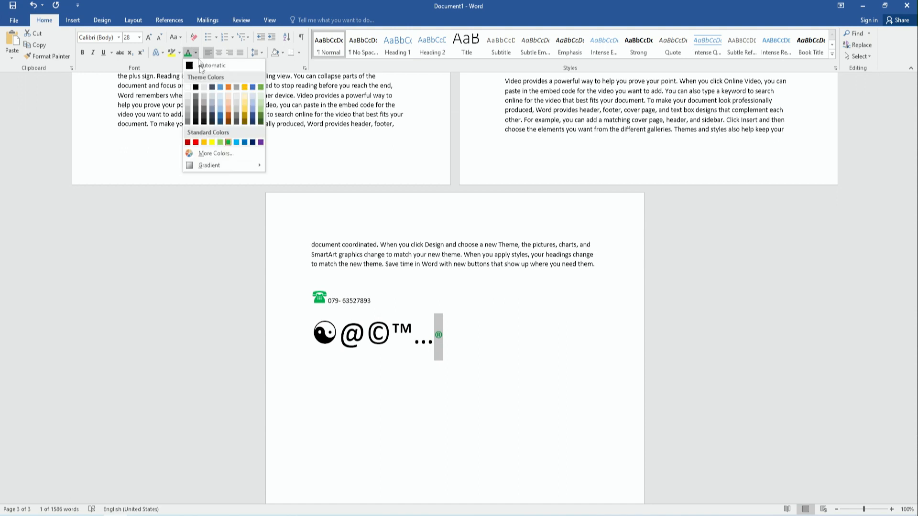
pyautogui.click(228, 119)
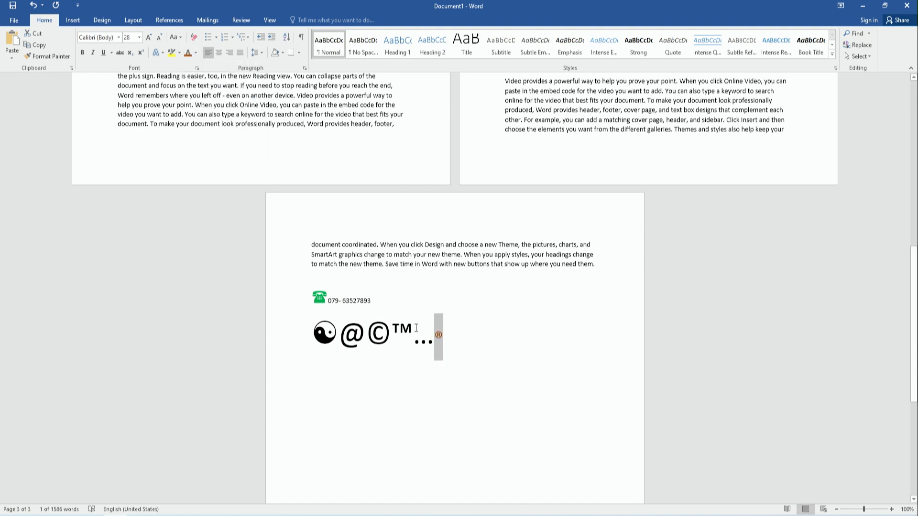
# Give the ™ symbol the same dark orange font colour and enlarge it to 80 pt.
pyautogui.doubleClick(416, 328)
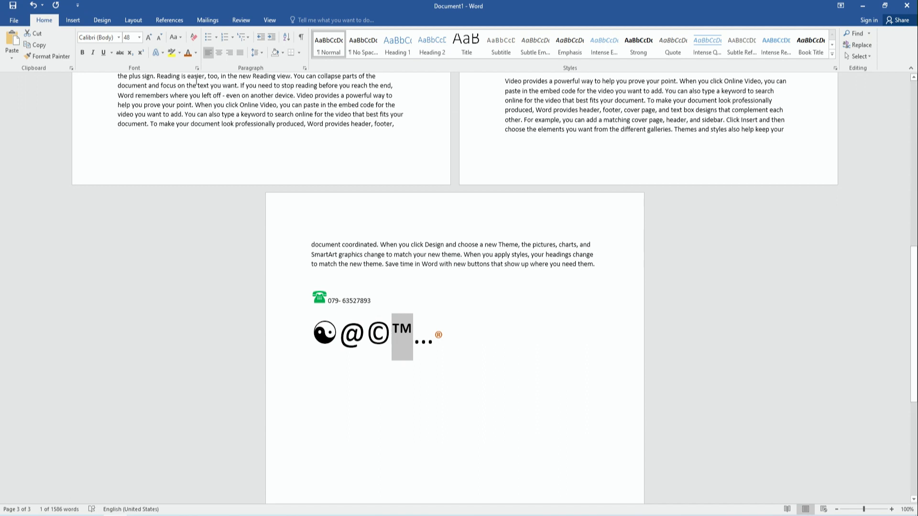
pyautogui.click(187, 53)
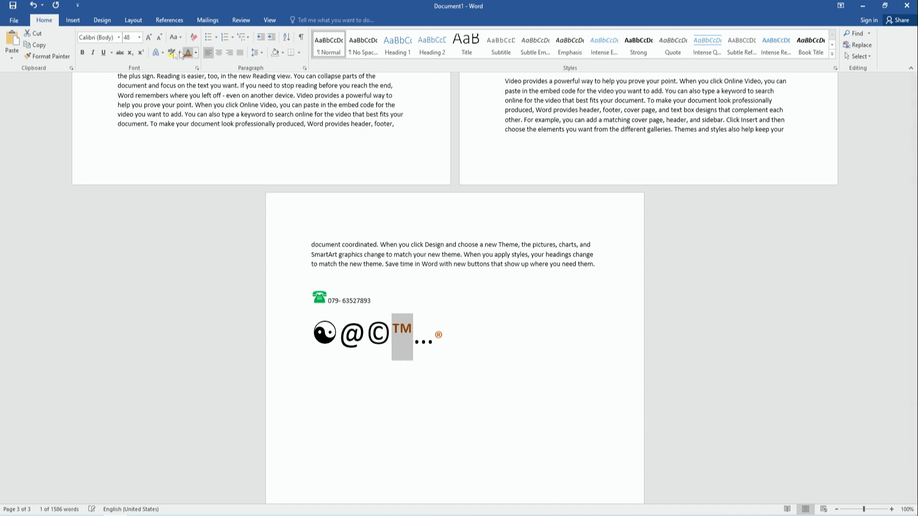
pyautogui.click(150, 37)
pyautogui.click(149, 37)
pyautogui.click(150, 37)
pyautogui.click(149, 37)
pyautogui.click(150, 38)
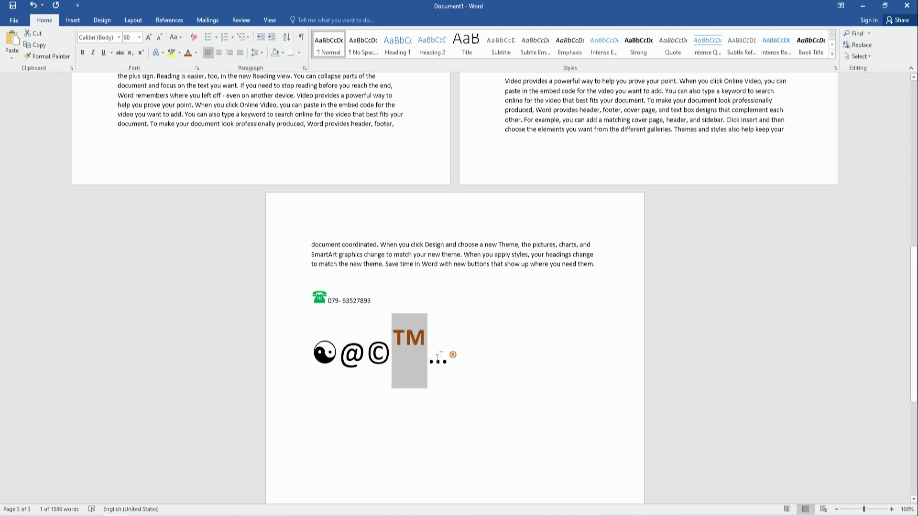